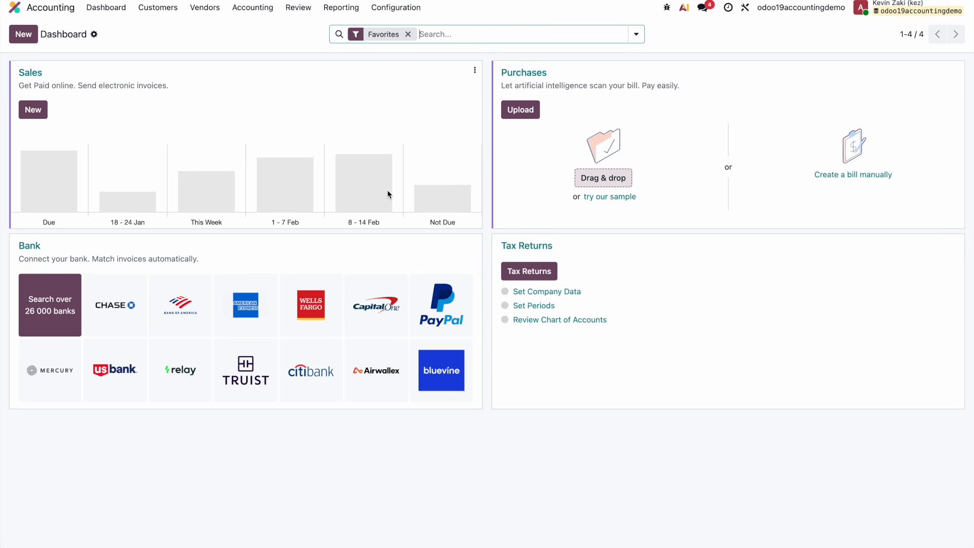
- Open the Accounting app's settings and go to the Inventory Valuation section
left_click(405, 8)
left_click(406, 28)
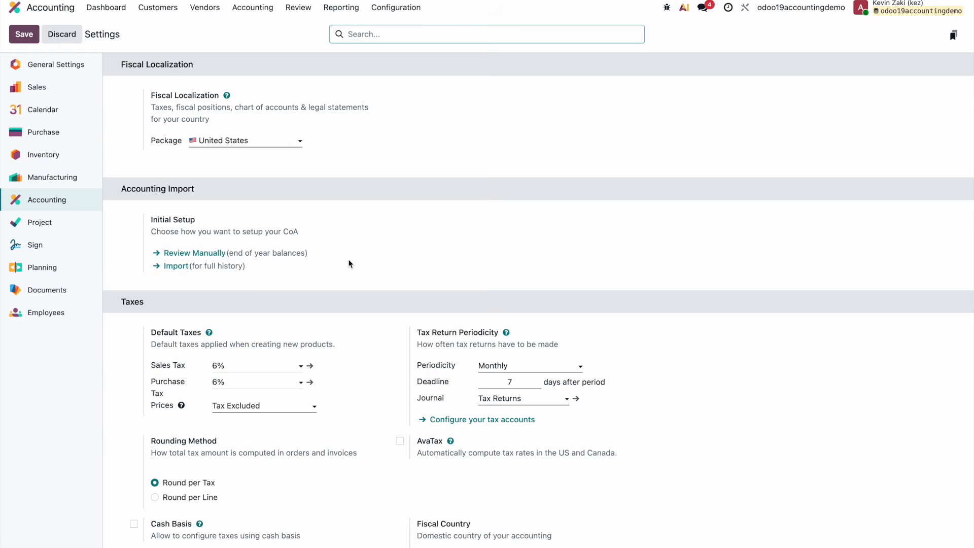
scroll(349, 263, "down", 20)
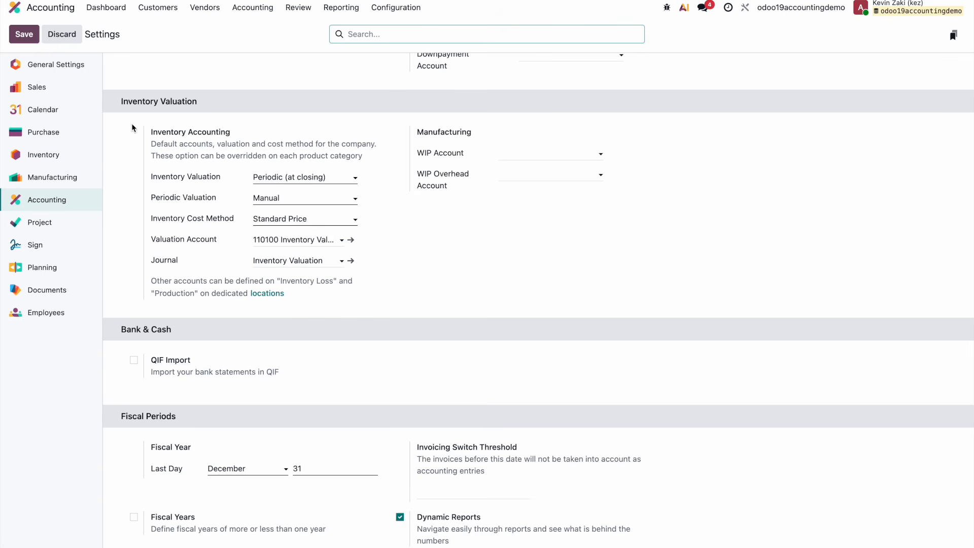
left_click(277, 177)
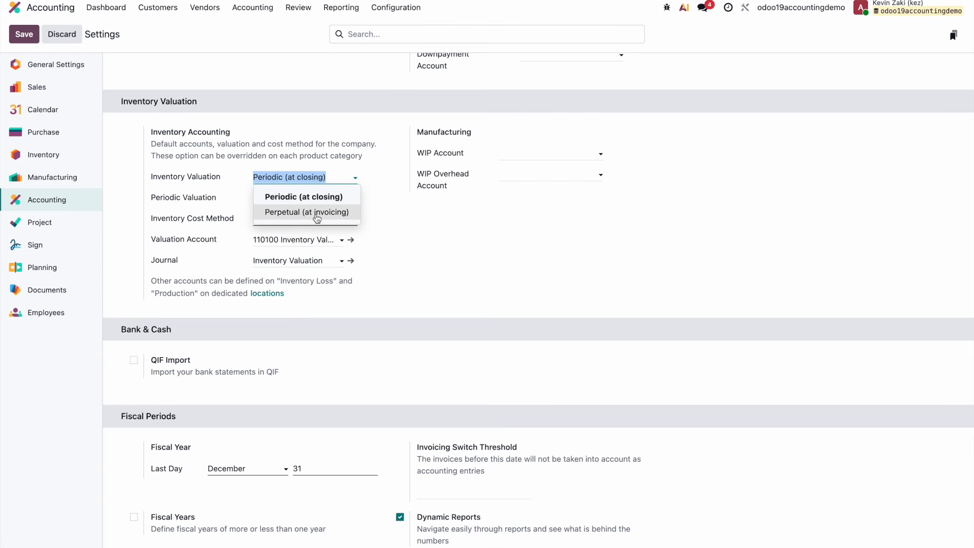
left_click(368, 181)
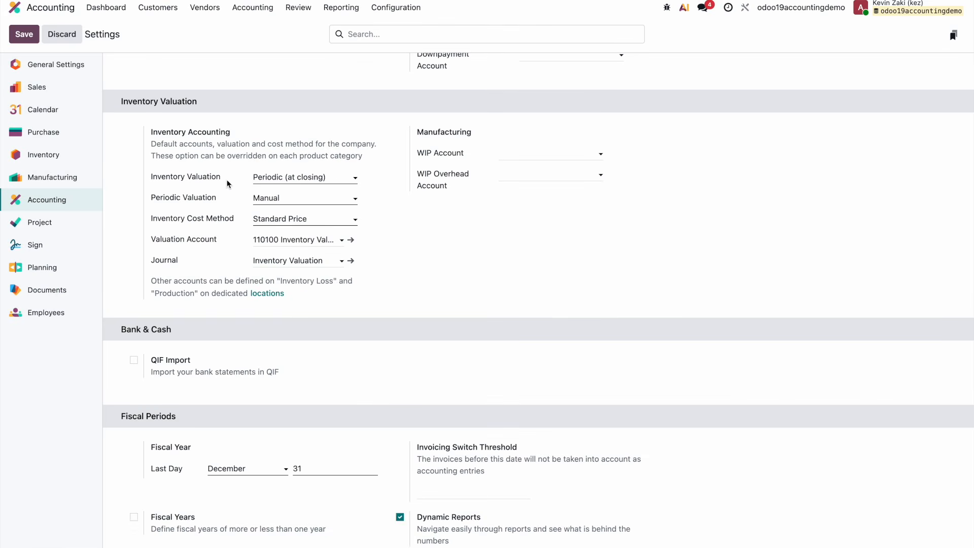
left_click(252, 7)
mouse_move(299, 7)
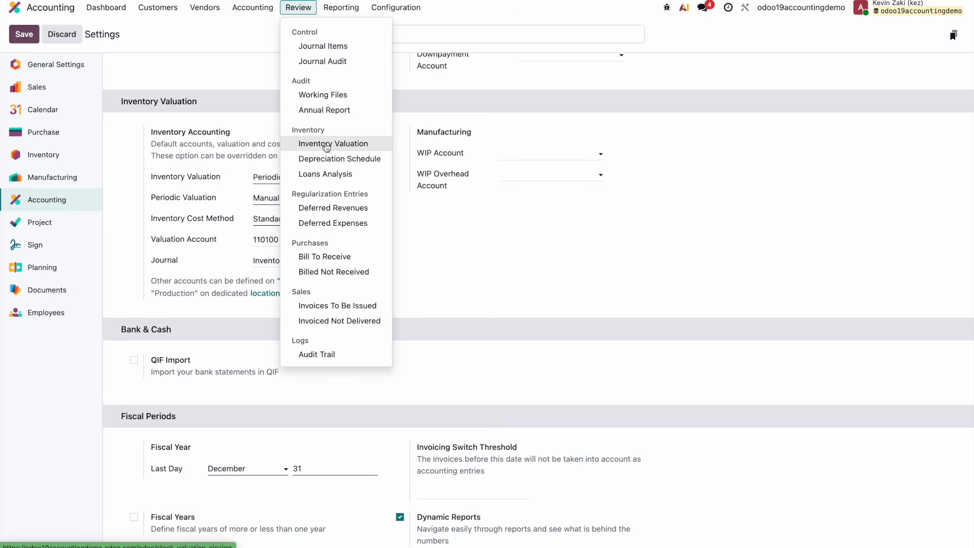
left_click(244, 141)
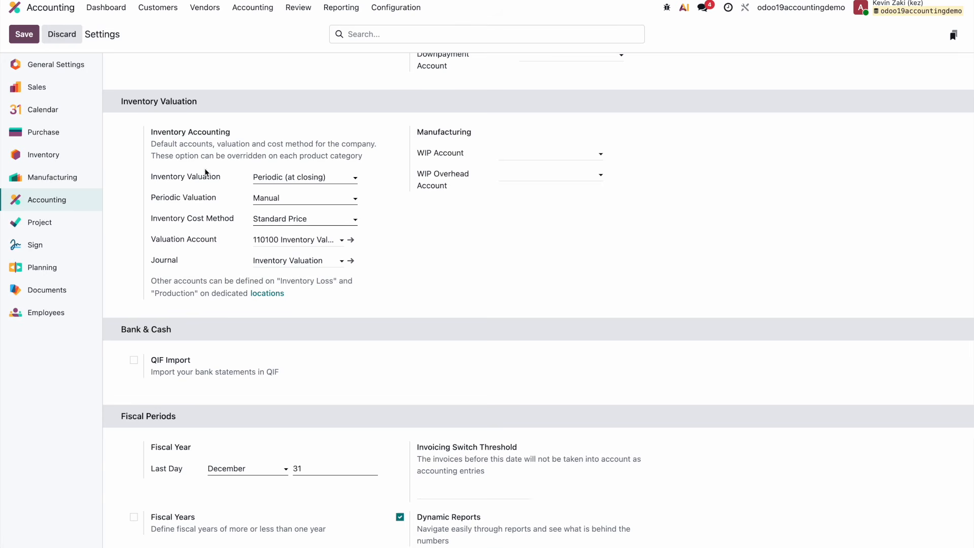
- Set Inventory Valuation to Perpetual (at invoicing) and Periodic Valuation to Daily in the inventory accounting settings
left_click(286, 176)
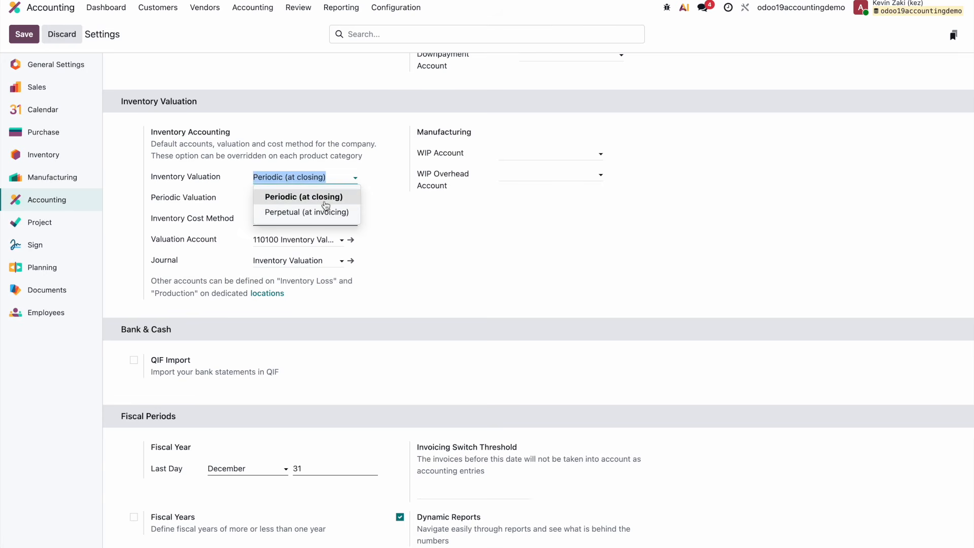
left_click(330, 217)
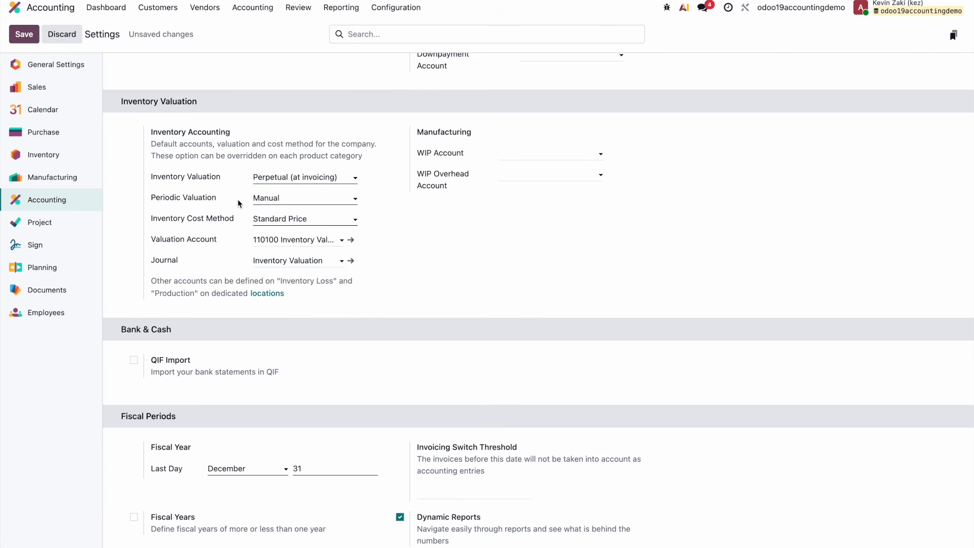
left_click(265, 198)
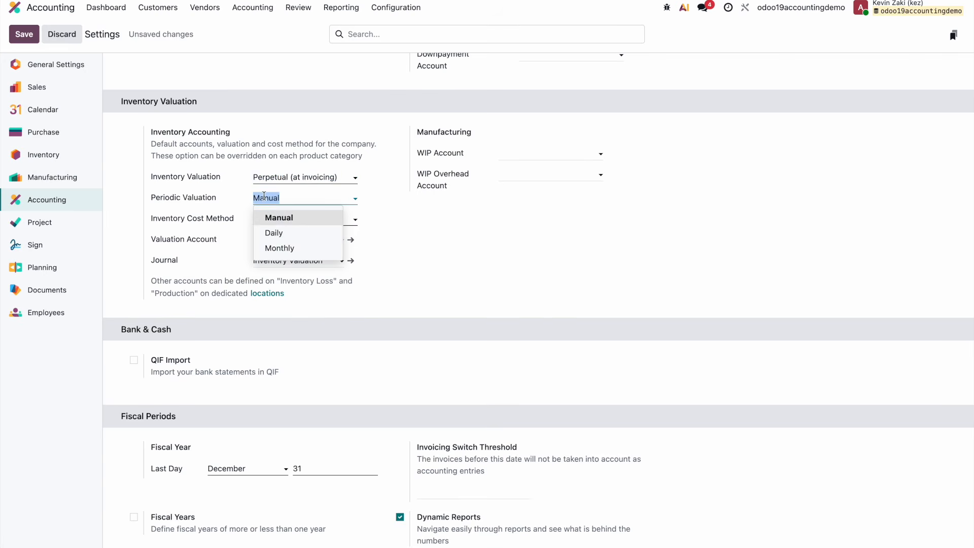
left_click(310, 234)
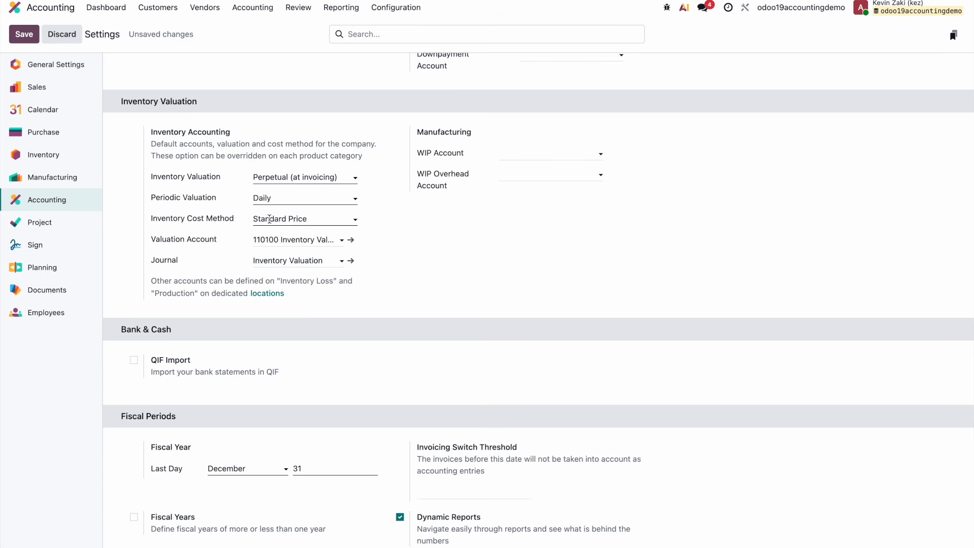
- Set the Inventory Cost Method to Average Cost (AVCO) in the inventory accounting settings
left_click(348, 218)
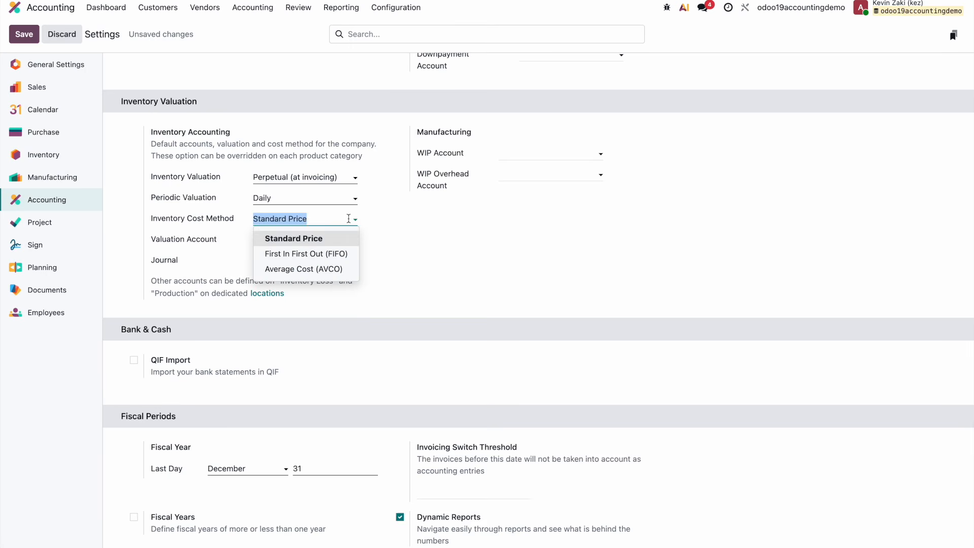
left_click(345, 271)
left_click(369, 228)
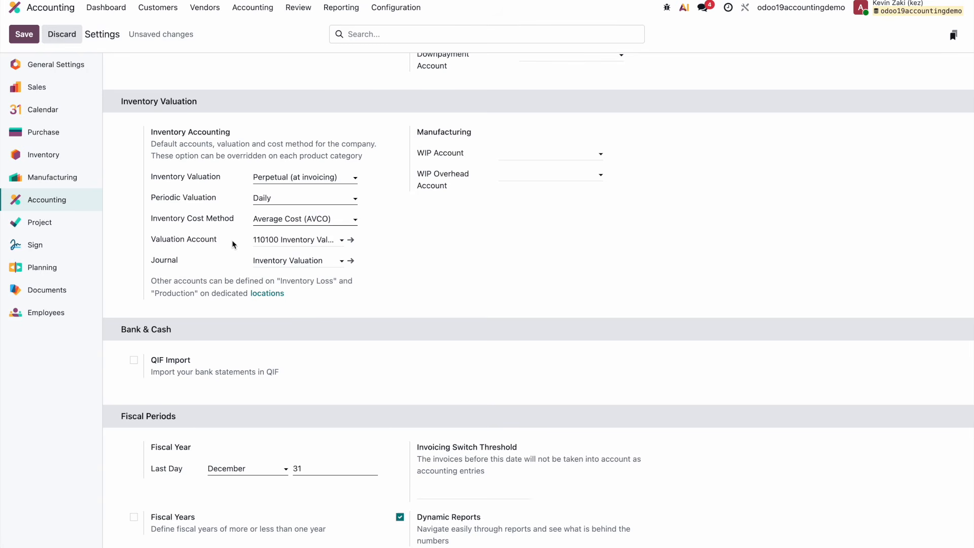
left_click(286, 242)
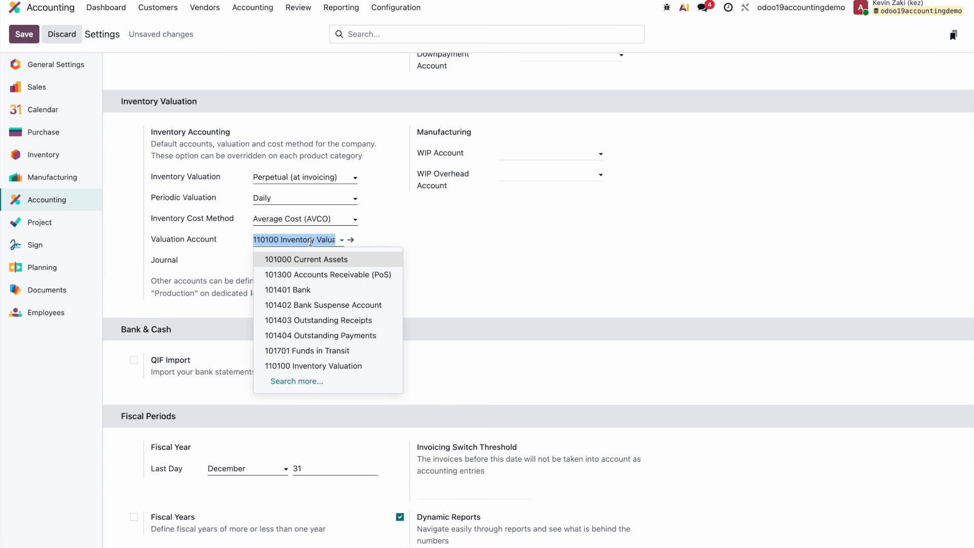
left_click(393, 239)
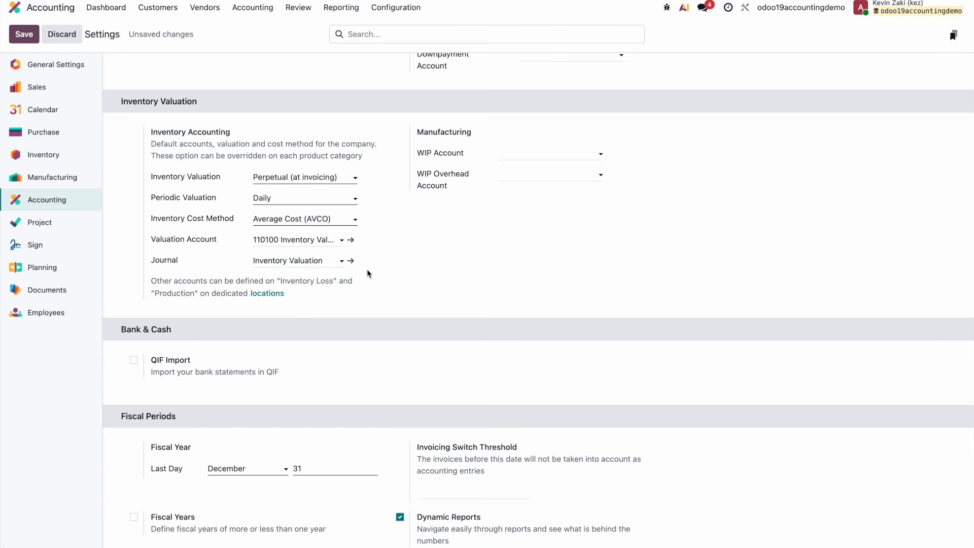
left_click_drag(120, 101, 371, 292)
left_click(371, 292)
- Save the changed settings and open the record of the 110100 Inventory Valuation account used as Valuation Account
left_click(351, 241)
left_click(327, 306)
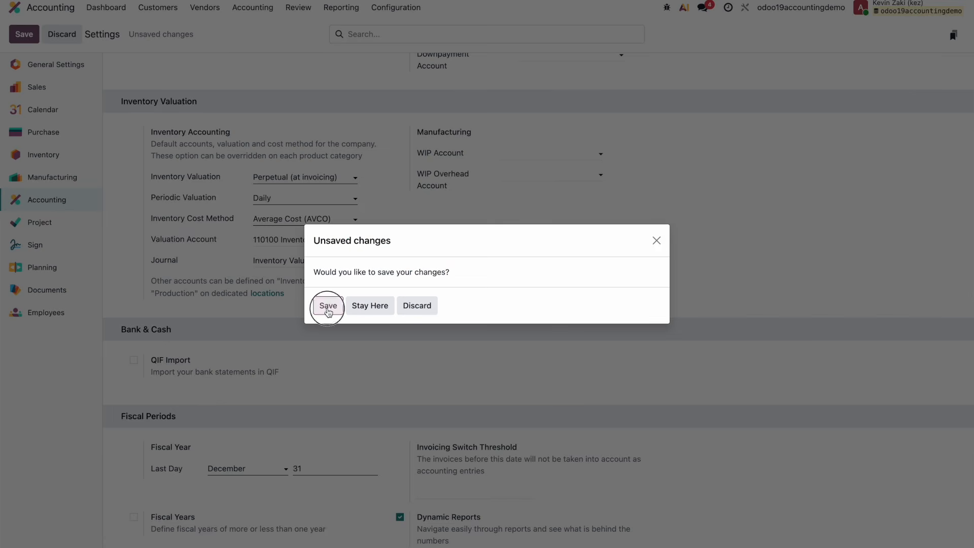
scroll(326, 307, "down", 10)
scroll(327, 308, "down", 10)
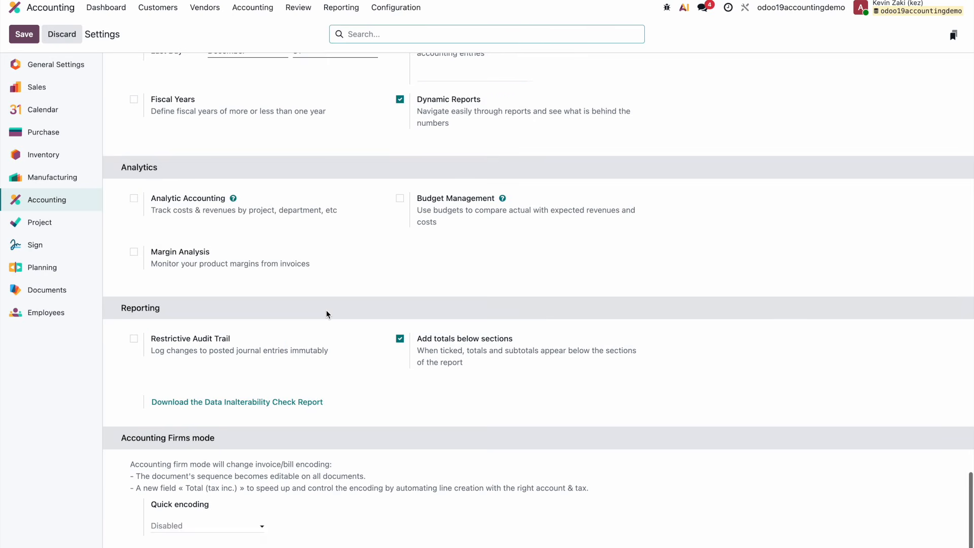
scroll(326, 309, "up", 7)
scroll(332, 285, "up", 1)
left_click(351, 259)
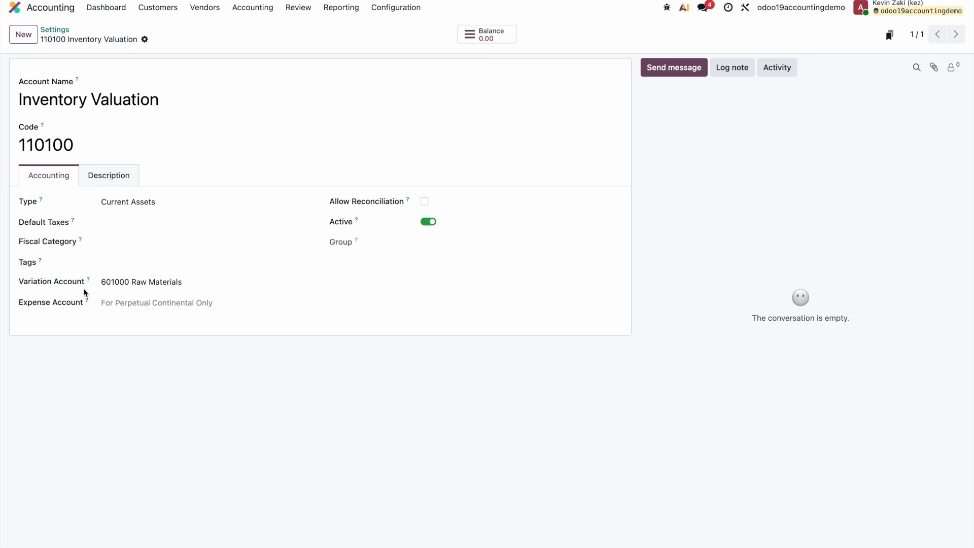
- Clear the Variation Account of the 110100 Inventory Valuation account and save the record
left_click_drag(101, 282, 122, 282)
key("BackSpace")
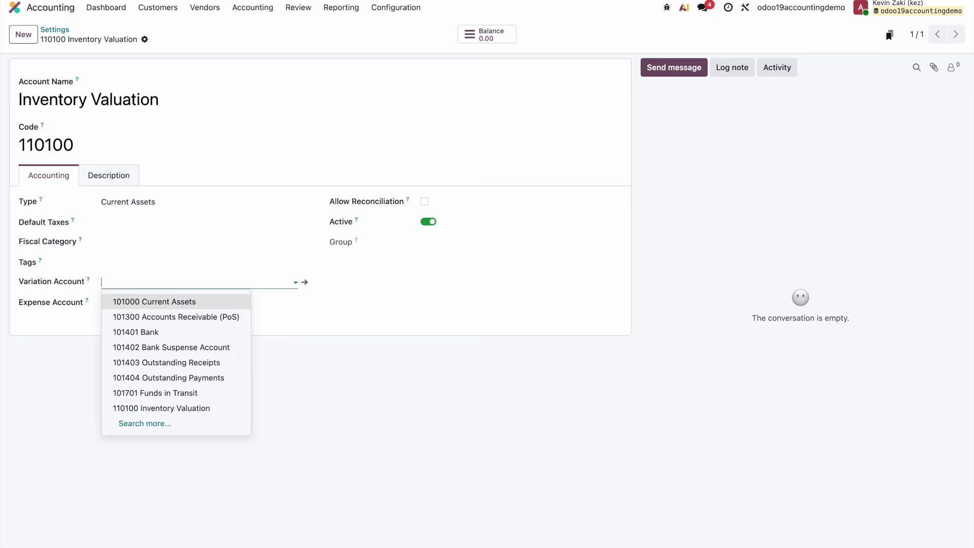
left_click(375, 328)
left_click(164, 39)
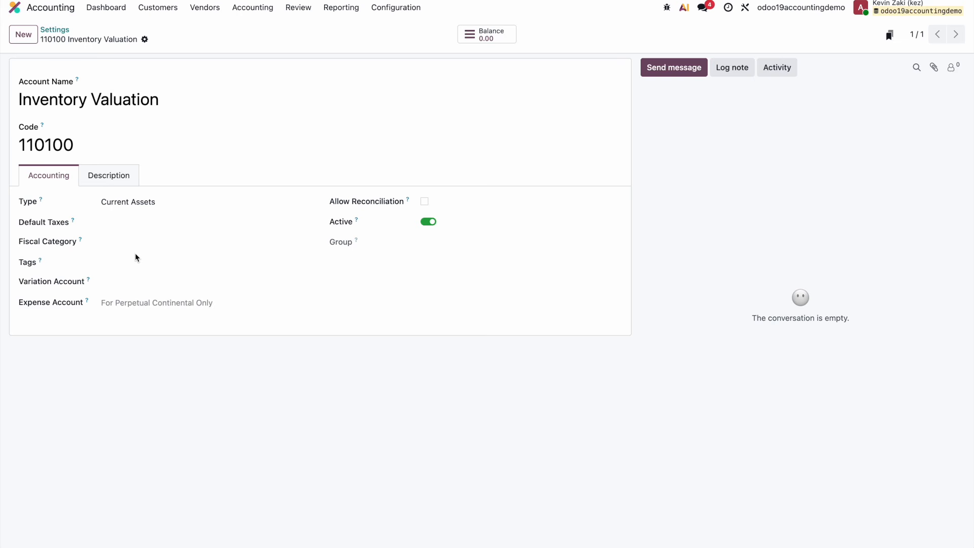
mouse_move(90, 285)
mouse_move(89, 302)
left_click(666, 8)
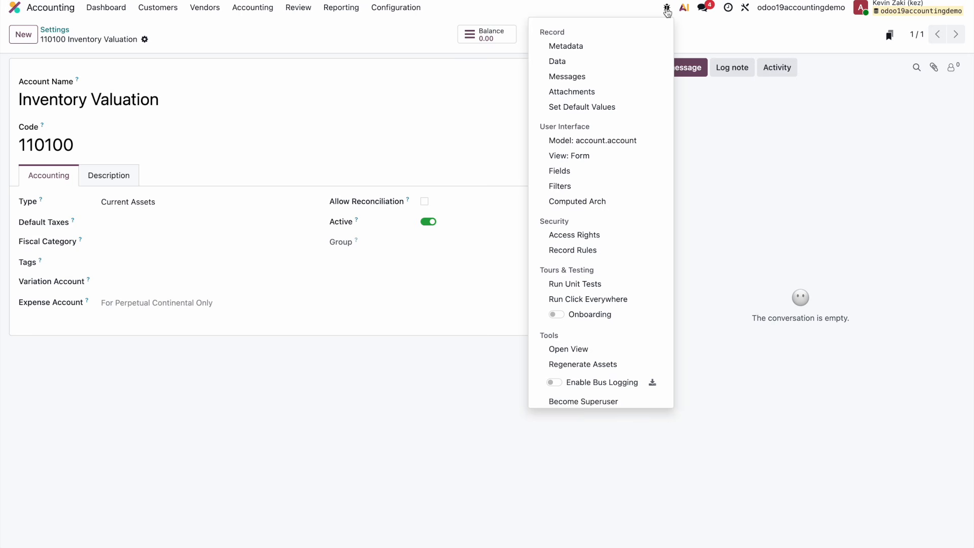
left_click(634, 11)
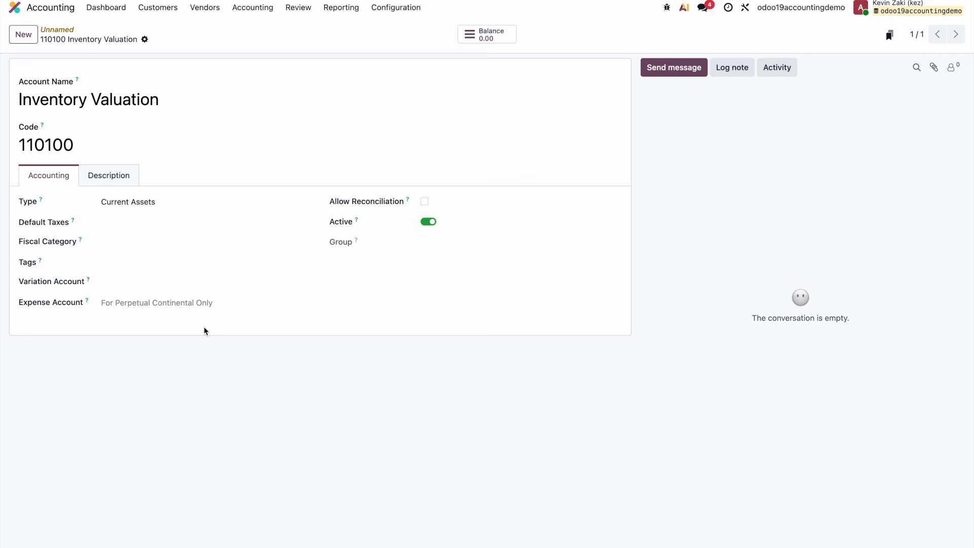
- Open the Inventory Valuation review and examine its as-of date, Initial Balance, Stock Variation and Ending Stock
left_click(338, 9)
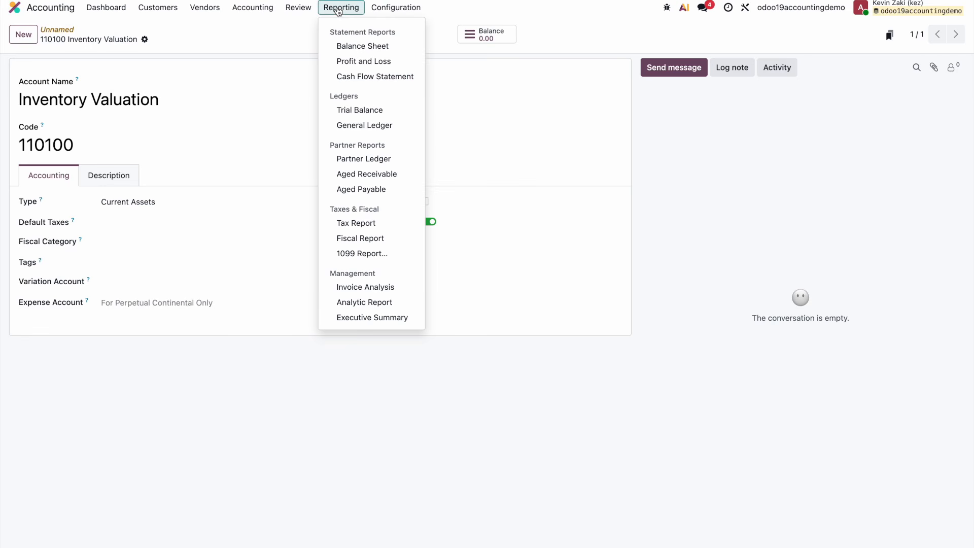
mouse_move(301, 9)
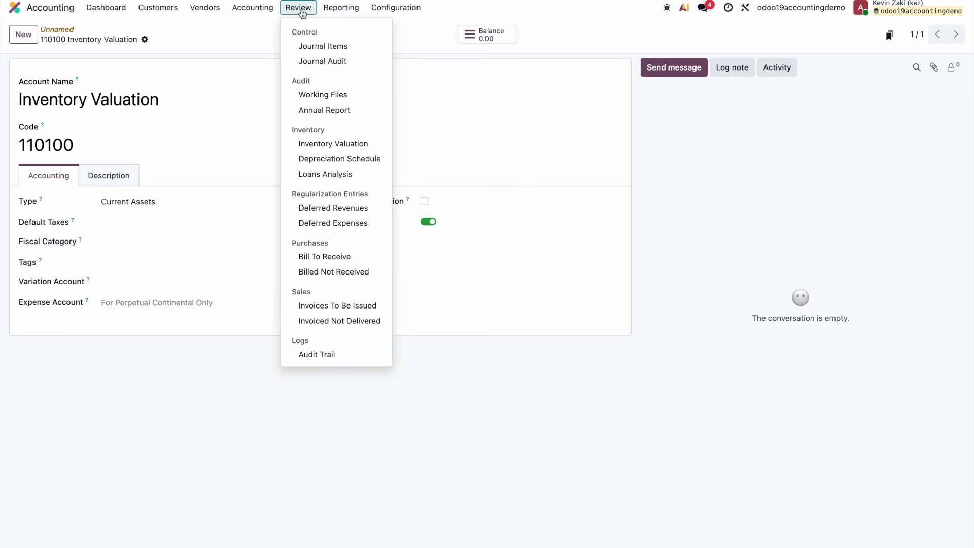
left_click(345, 151)
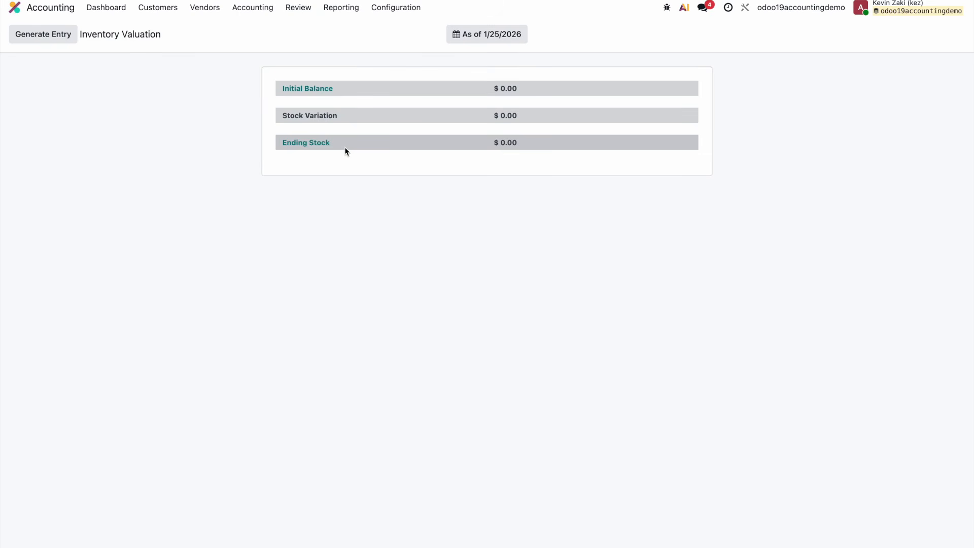
left_click(459, 36)
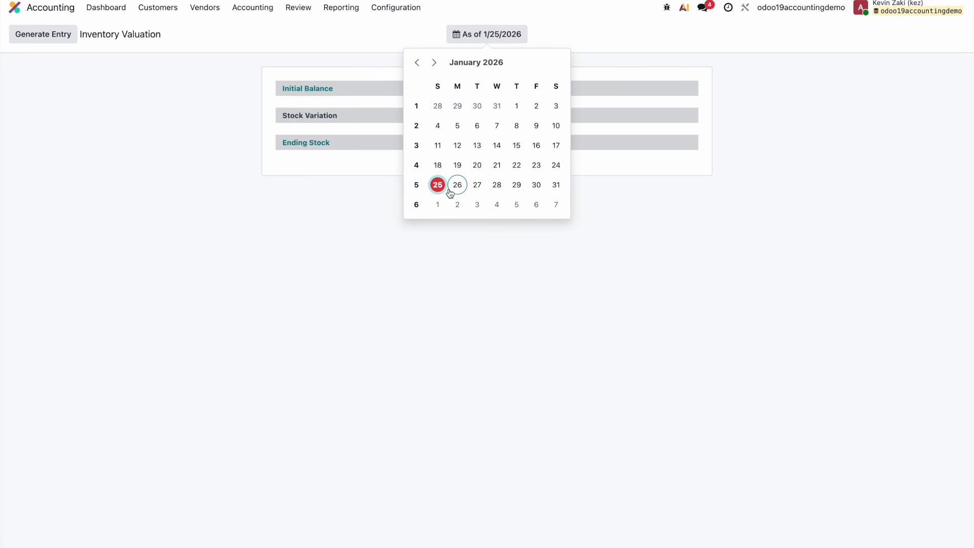
left_click(441, 255)
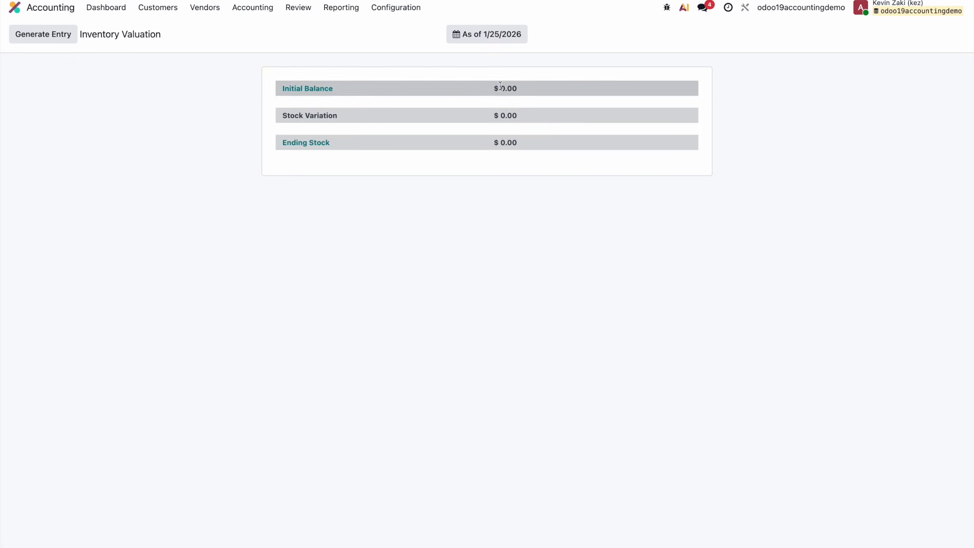
left_click_drag(523, 89, 464, 92)
left_click_drag(493, 116, 516, 114)
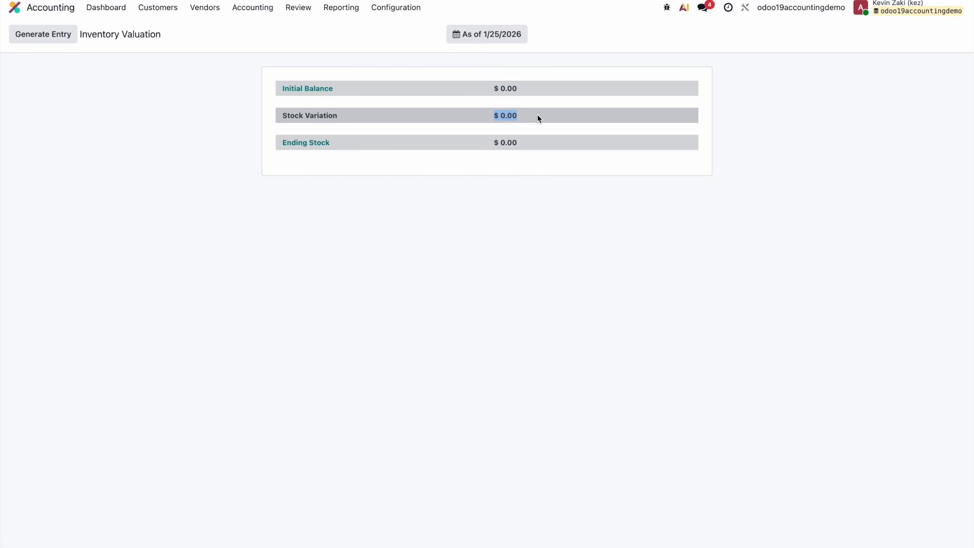
left_click_drag(530, 149, 486, 152)
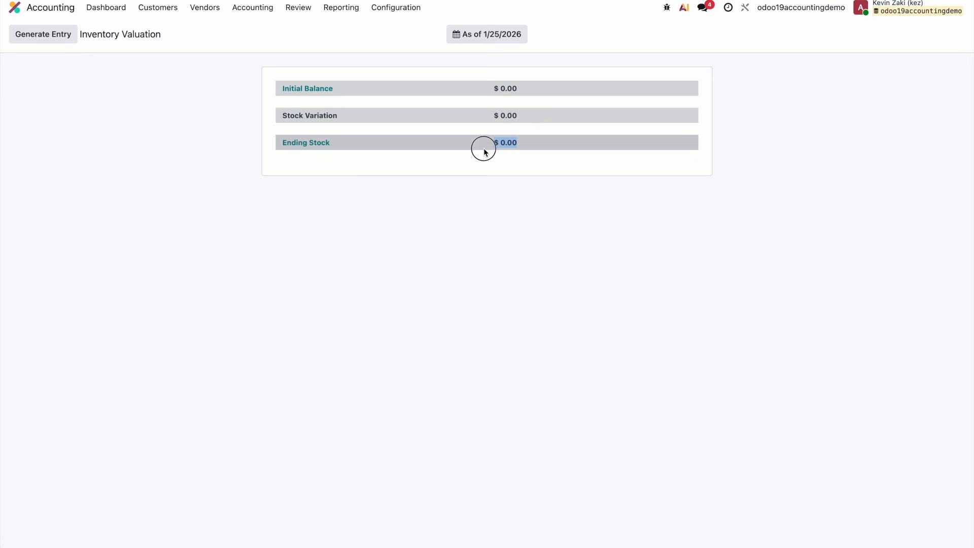
left_click(528, 117)
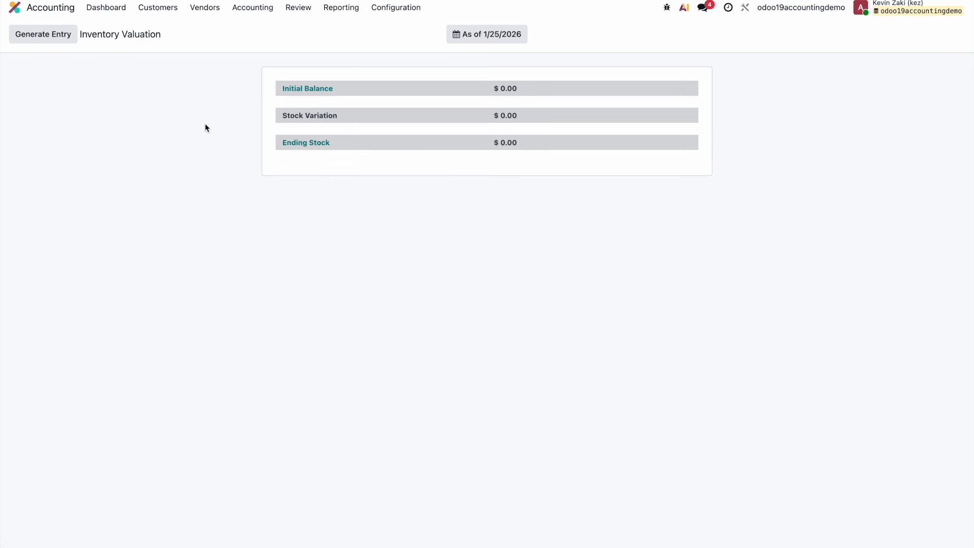
- Switch to the Inventory app and open its Stock report
left_click(37, 12)
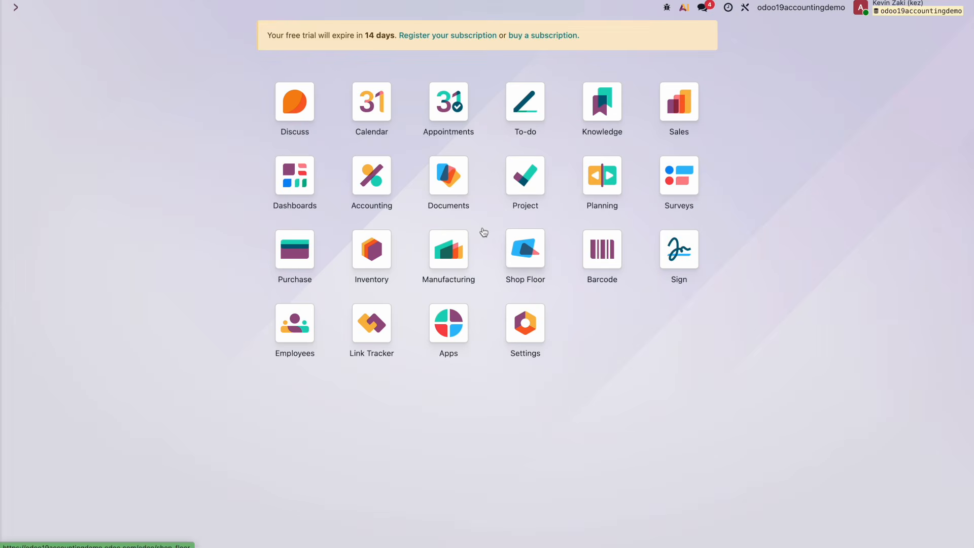
left_click(374, 251)
left_click(249, 9)
left_click(251, 31)
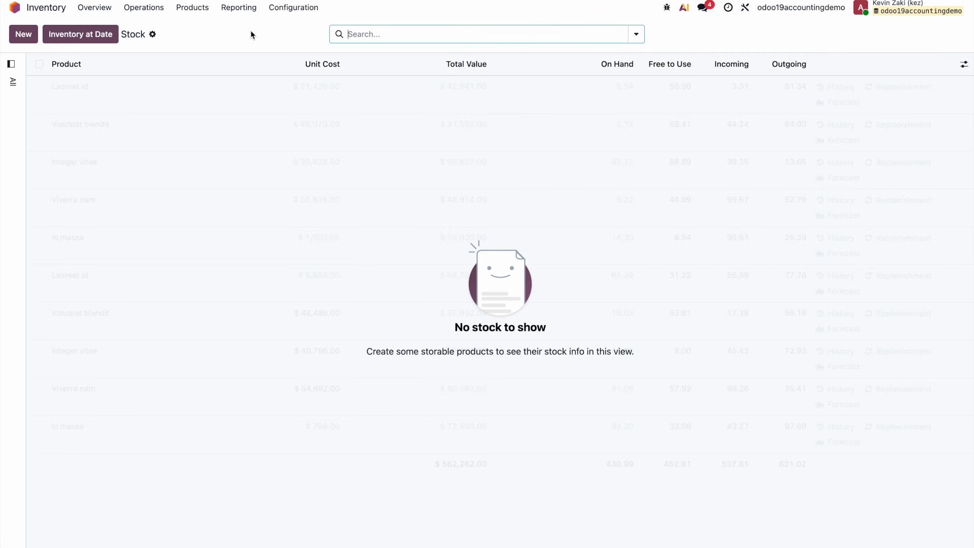
- Start a new product category to review its default costing, valuation and account properties, and discard it
left_click(297, 9)
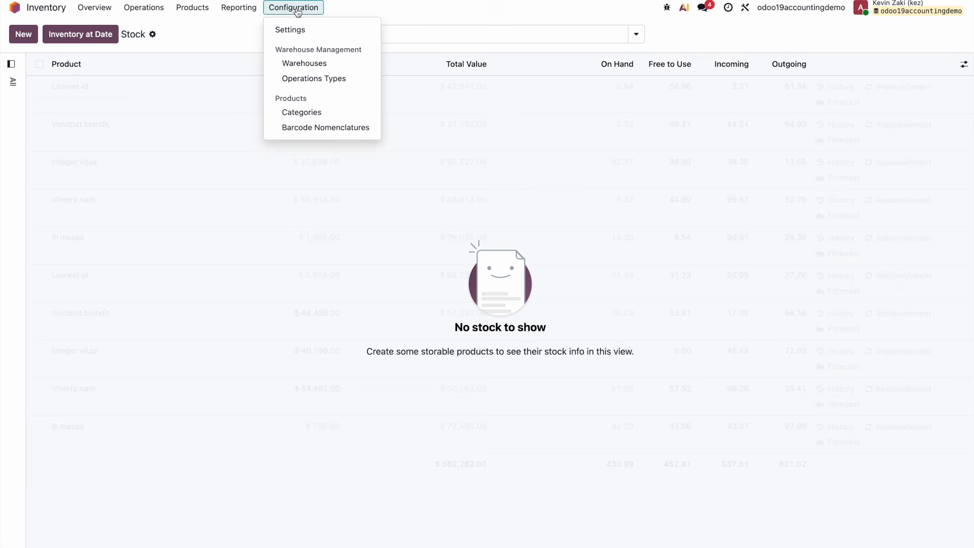
left_click(313, 114)
left_click(31, 36)
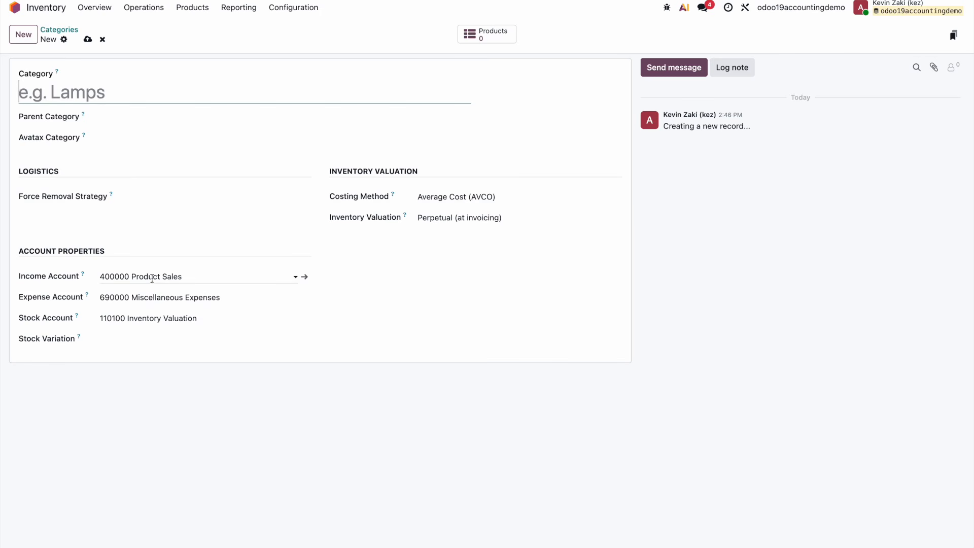
left_click(102, 39)
- In the Accounting settings, set the default product Expense Account to 500000 Cost of Goods Sold and save
left_click(281, 11)
left_click(302, 29)
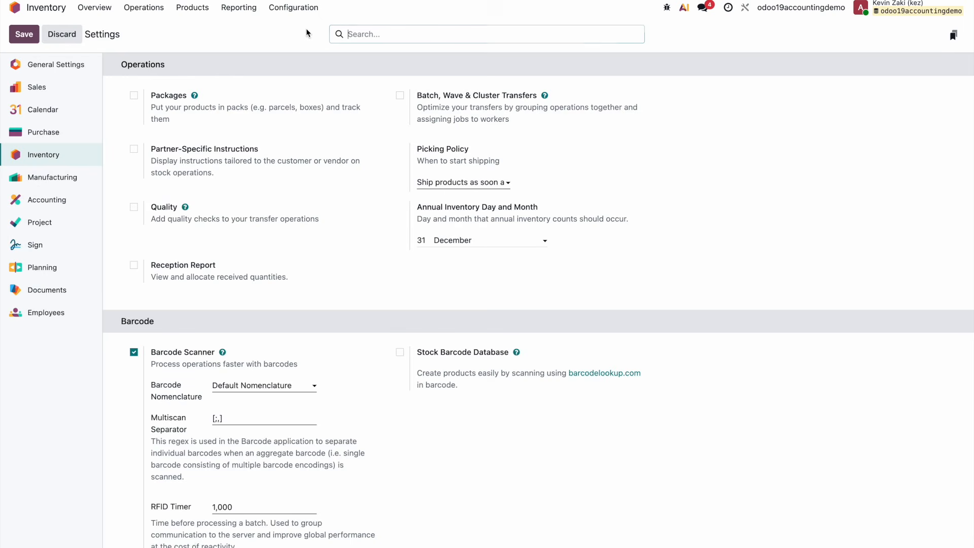
left_click(71, 200)
scroll(335, 228, "down", 15)
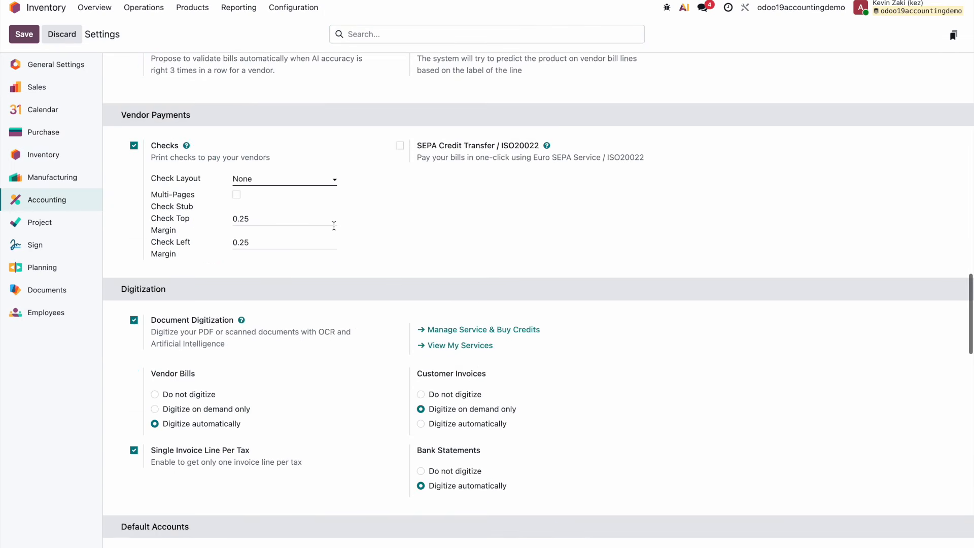
scroll(386, 248, "down", 6)
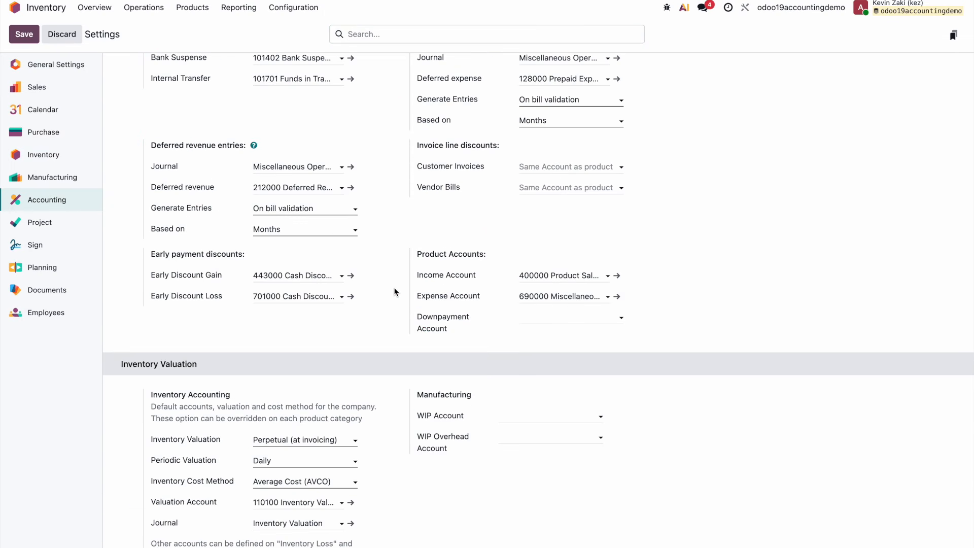
scroll(406, 279, "down", 3)
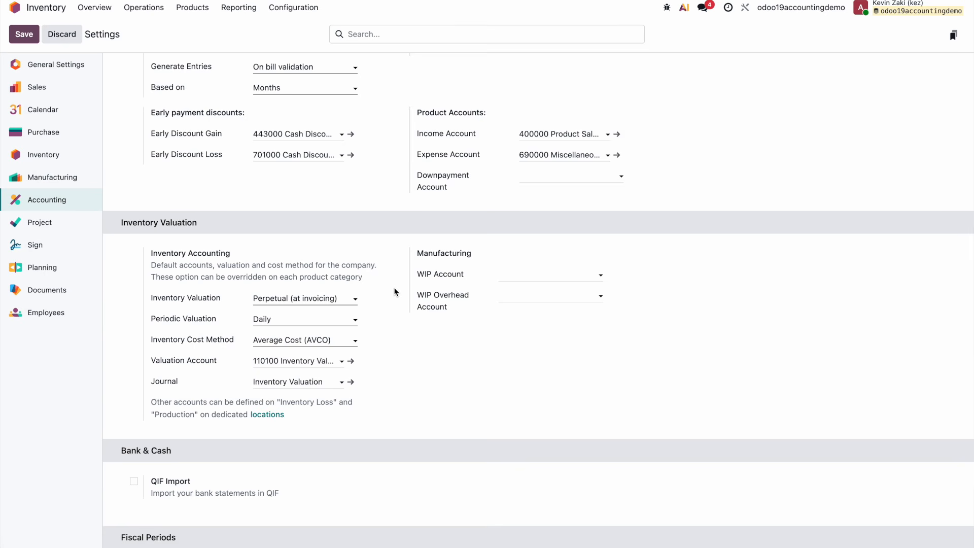
scroll(395, 292, "down", 7)
scroll(395, 292, "up", 11)
scroll(395, 292, "up", 3)
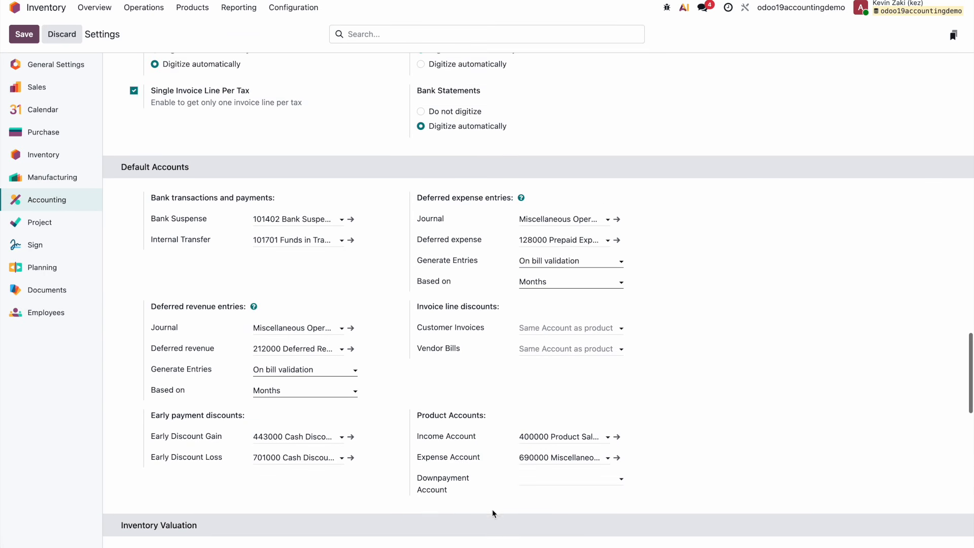
left_click(571, 458)
type("cost")
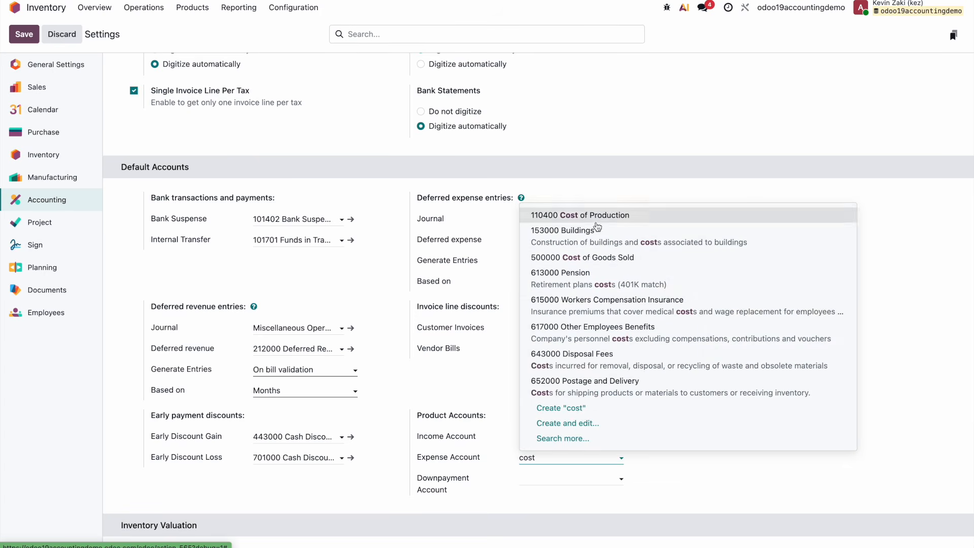
type(" o")
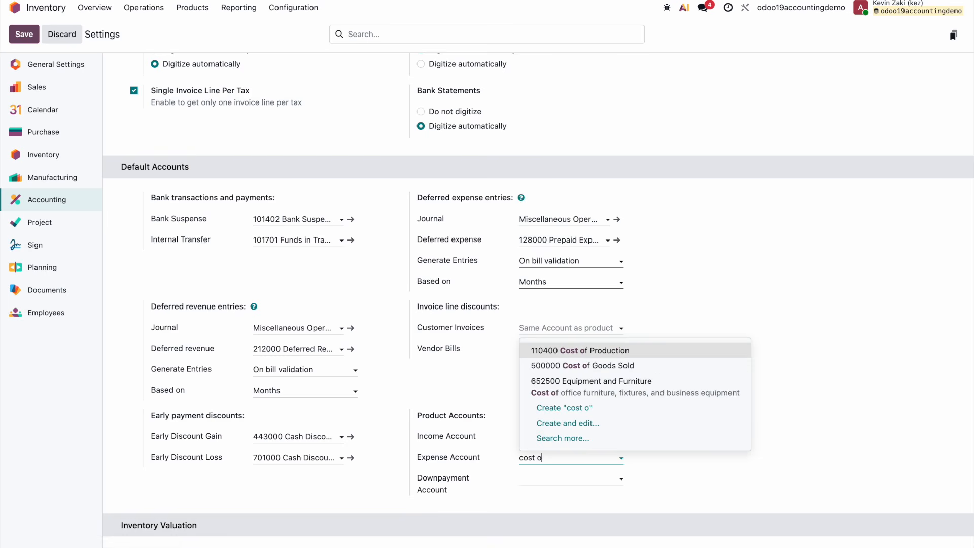
left_click(618, 367)
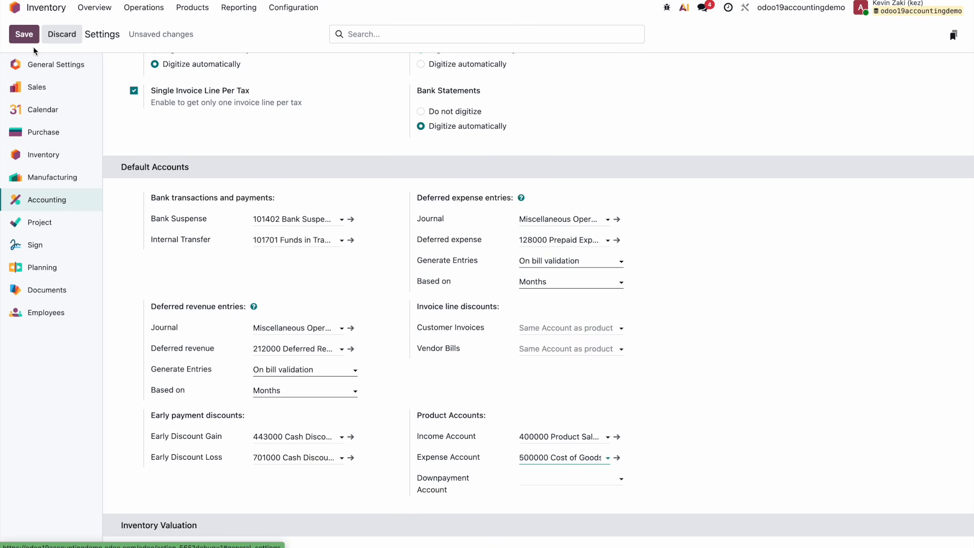
left_click(24, 34)
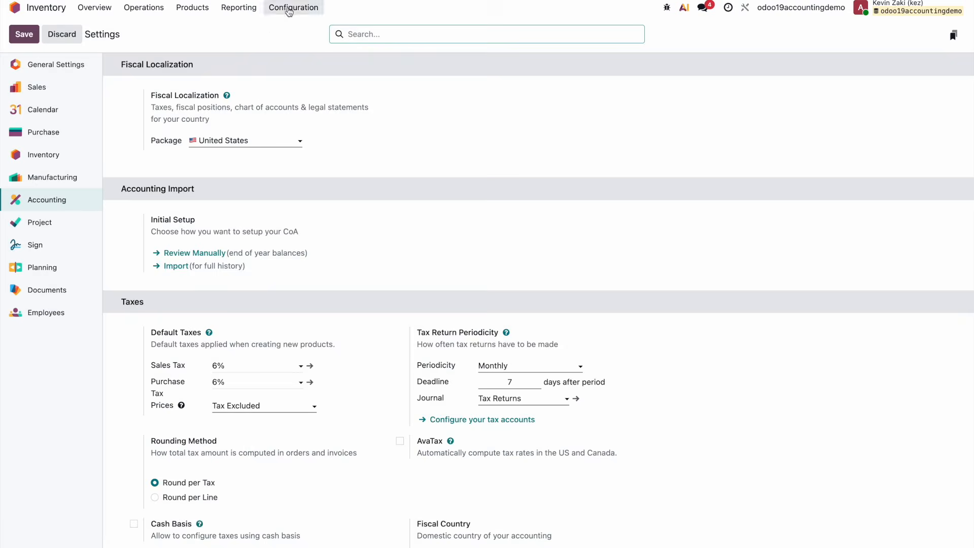
- Start a new product category and set its Expense Account to 500000 Cost of Goods Sold
left_click(286, 9)
left_click(307, 112)
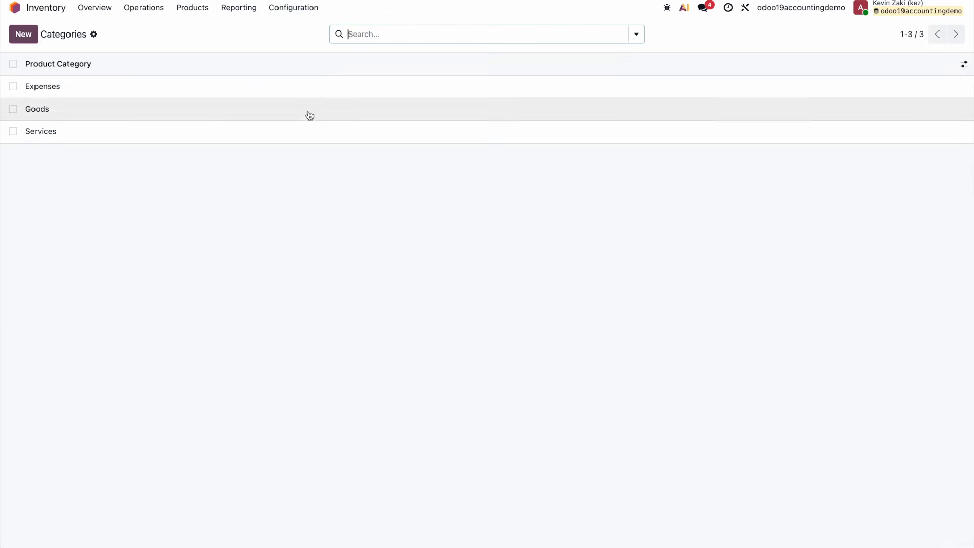
left_click(31, 38)
left_click(102, 40)
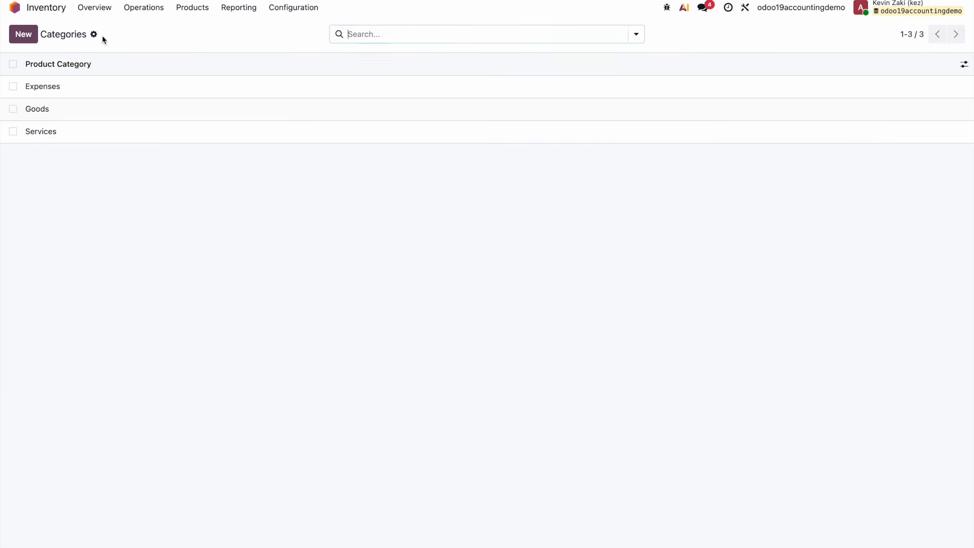
left_click(29, 41)
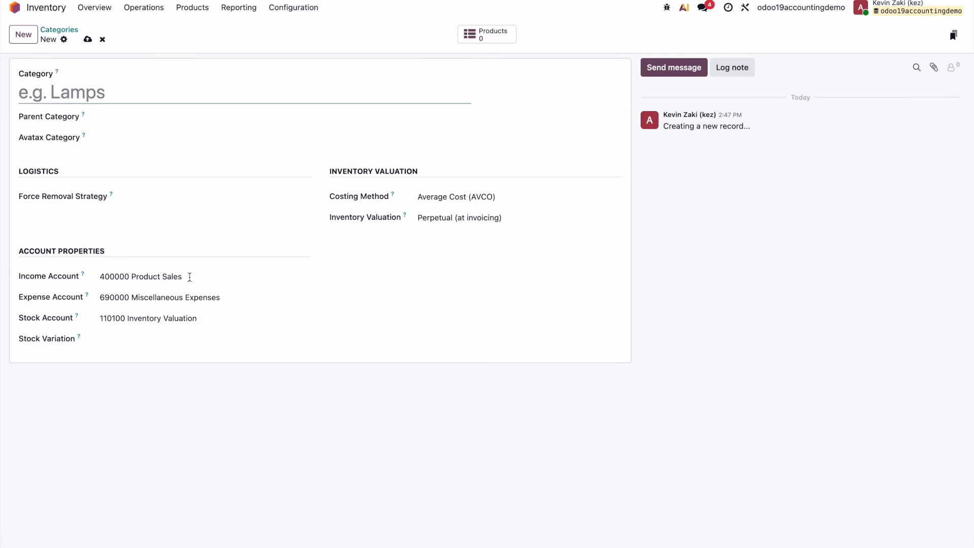
left_click(197, 297)
type("cost")
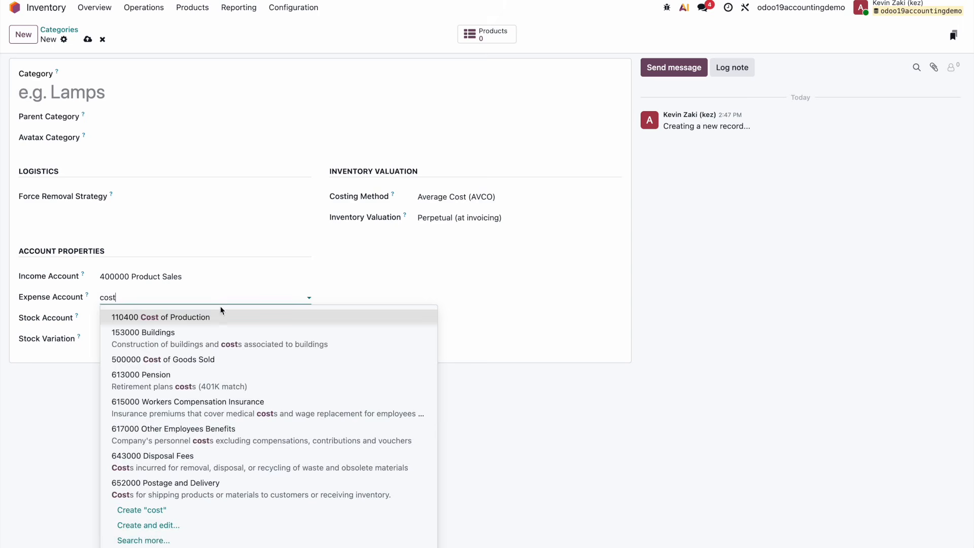
left_click(221, 360)
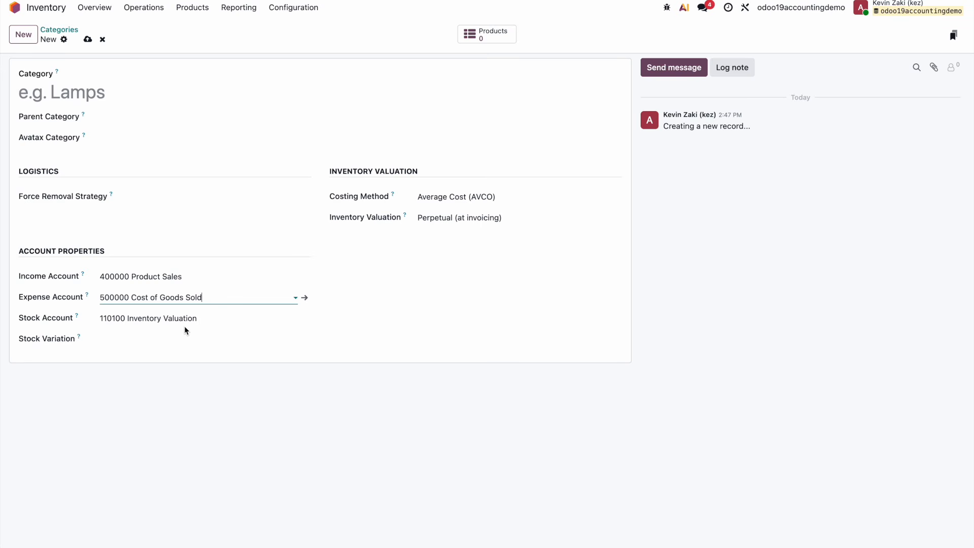
- Name the new product category All and save it
left_click(100, 95)
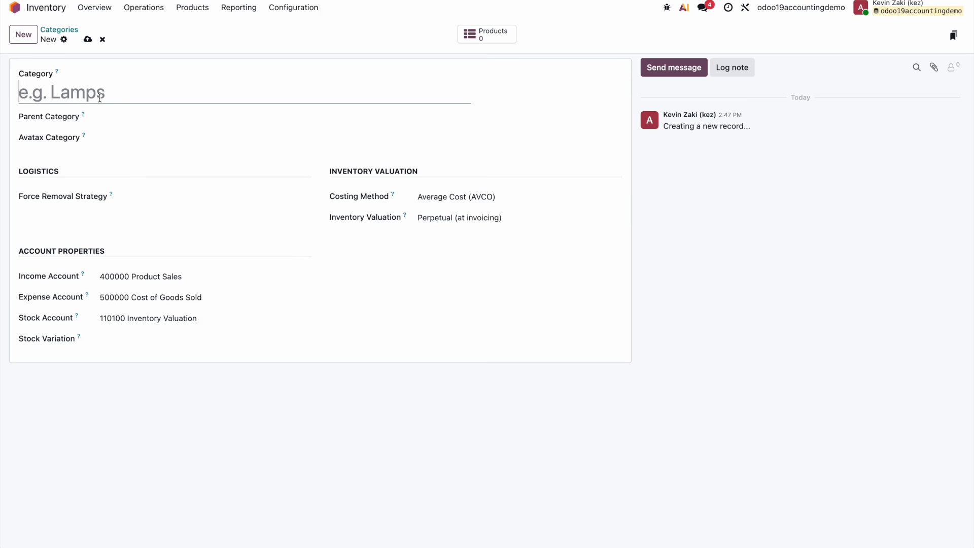
type("All")
left_click(88, 40)
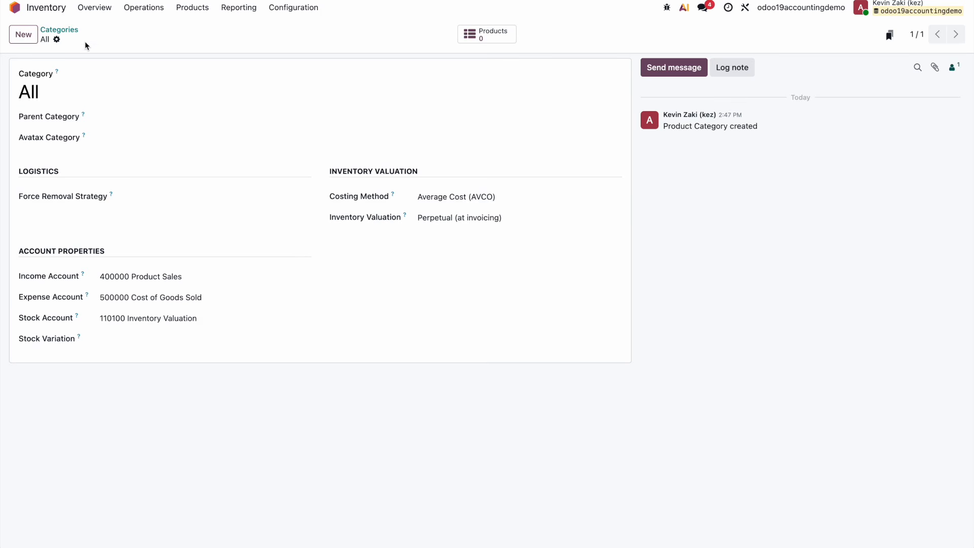
mouse_move(80, 343)
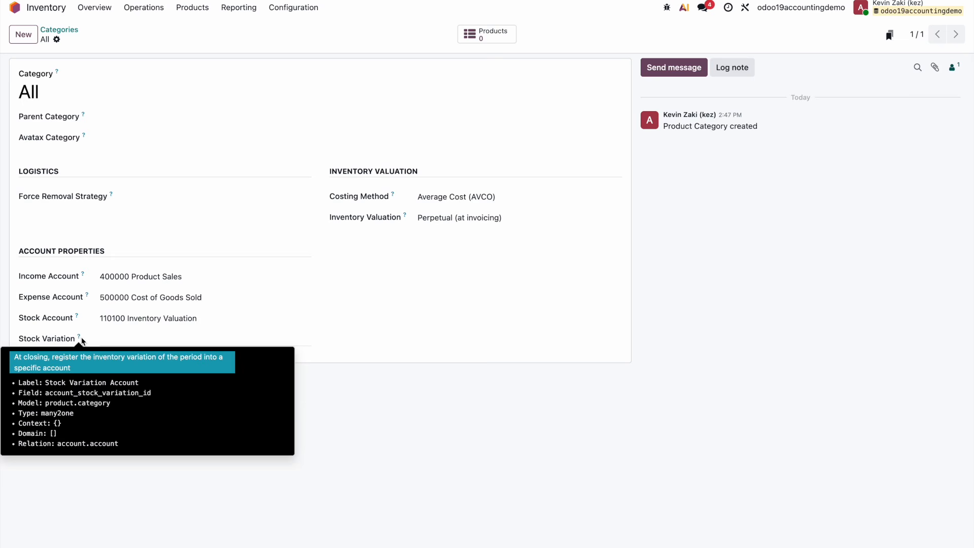
- Start a new product named Product A and remove the 6% purchase and sales taxes from it
left_click(174, 7)
left_click(193, 31)
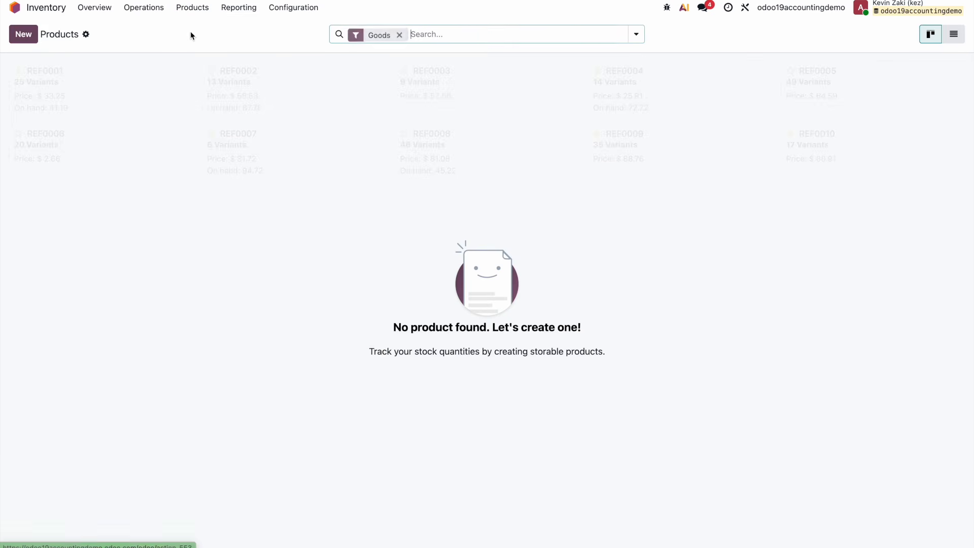
left_click(36, 43)
type("Product A")
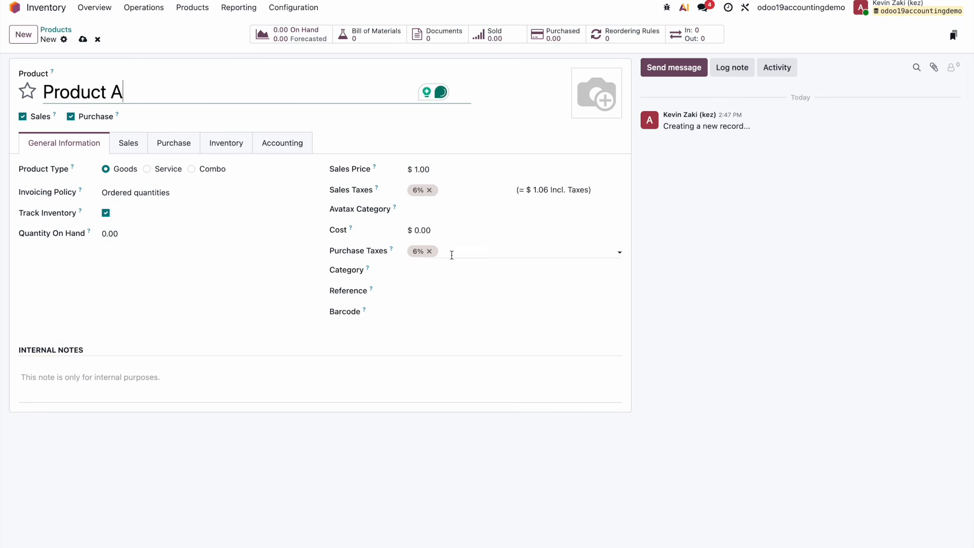
left_click(429, 251)
left_click(429, 191)
left_click(434, 235)
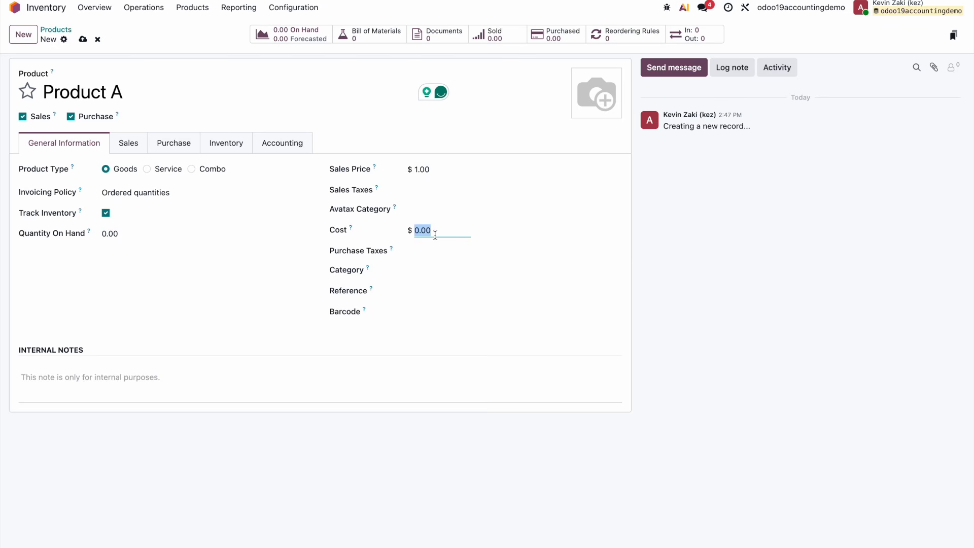
type("50")
key("super+a")
key("BackSpace")
key("Tab")
- Set Product A's sales price to 50
left_click(434, 169)
type("50")
left_click(426, 146)
- Add Vendor 1 as a supplier of Product A with a unit price of 25, and save the product
left_click(173, 143)
left_click(45, 187)
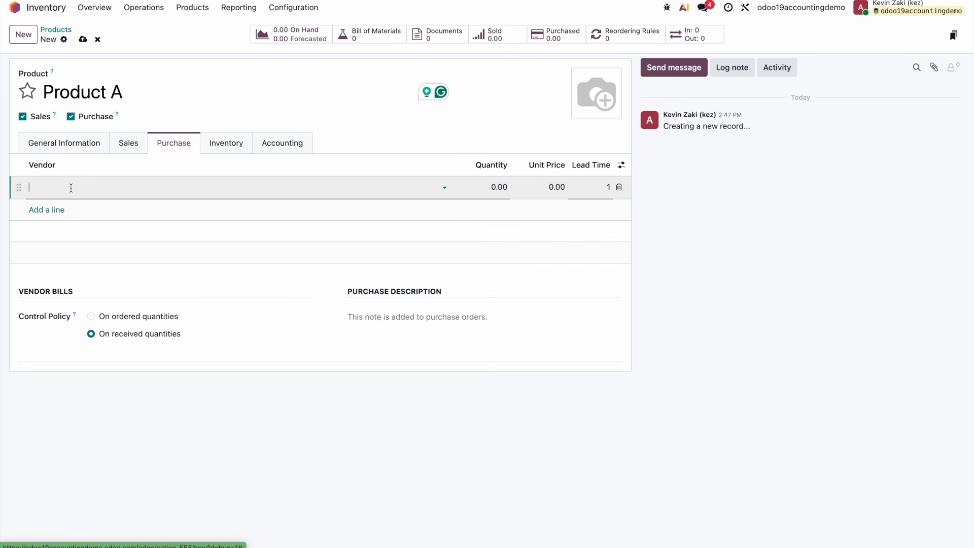
type("Vendor 1")
left_click(80, 205)
left_click(551, 186)
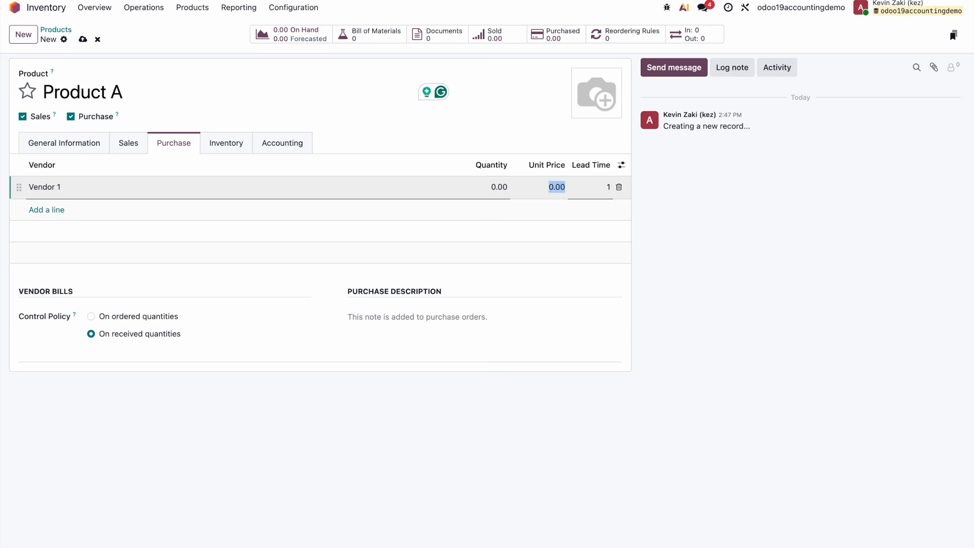
type("25")
left_click(541, 246)
left_click(83, 39)
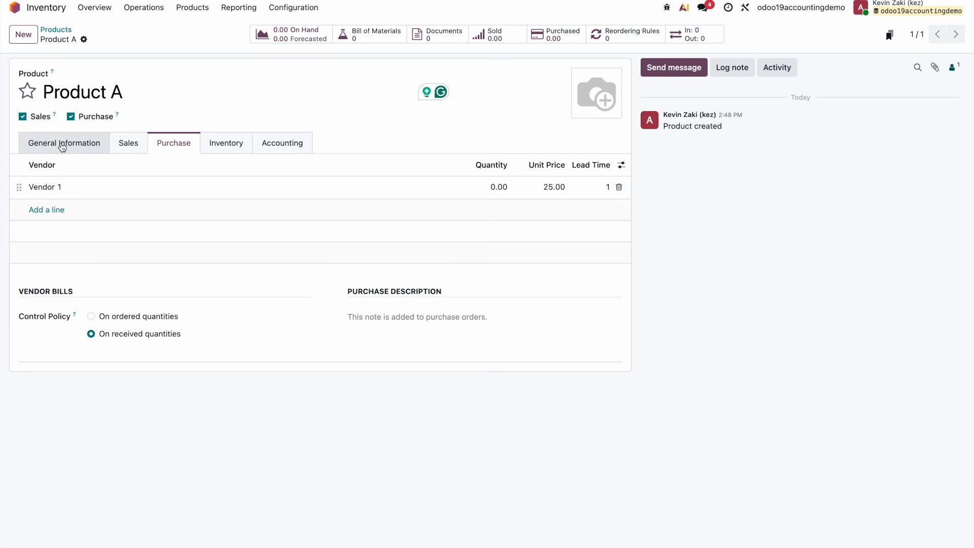
left_click(62, 146)
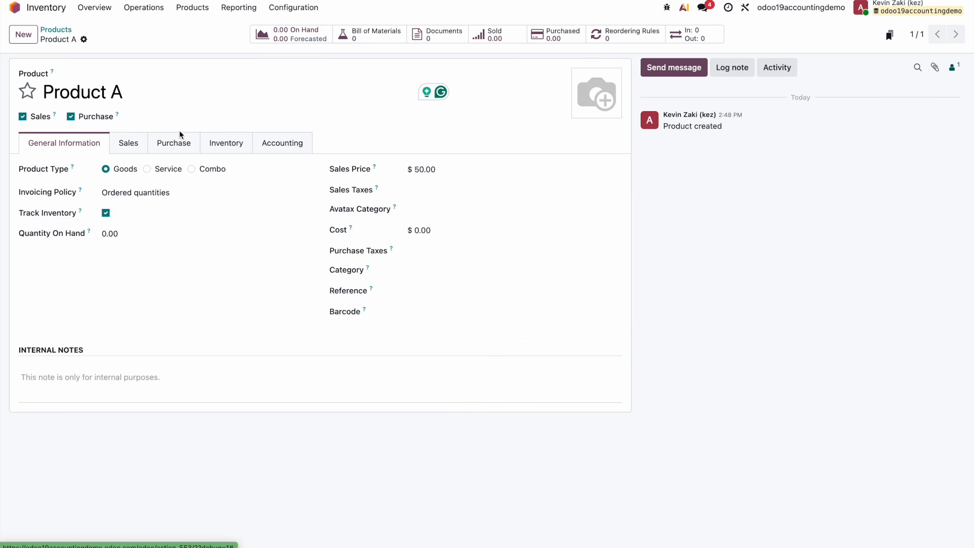
left_click(418, 273)
left_click(433, 290)
double_click(431, 271)
key("BackSpace")
left_click(360, 346)
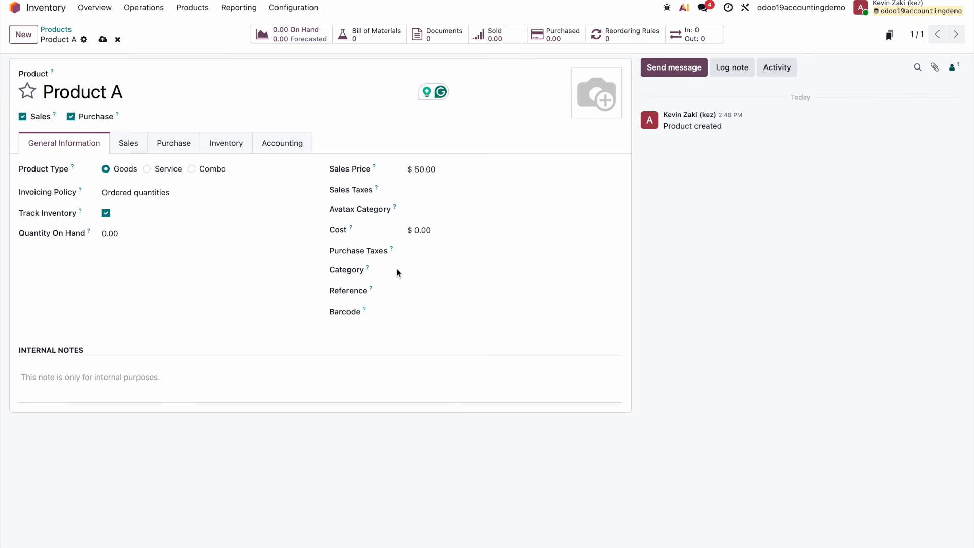
- Assign the All category to Product A and save, and review that category's valuation and account properties
left_click(431, 270)
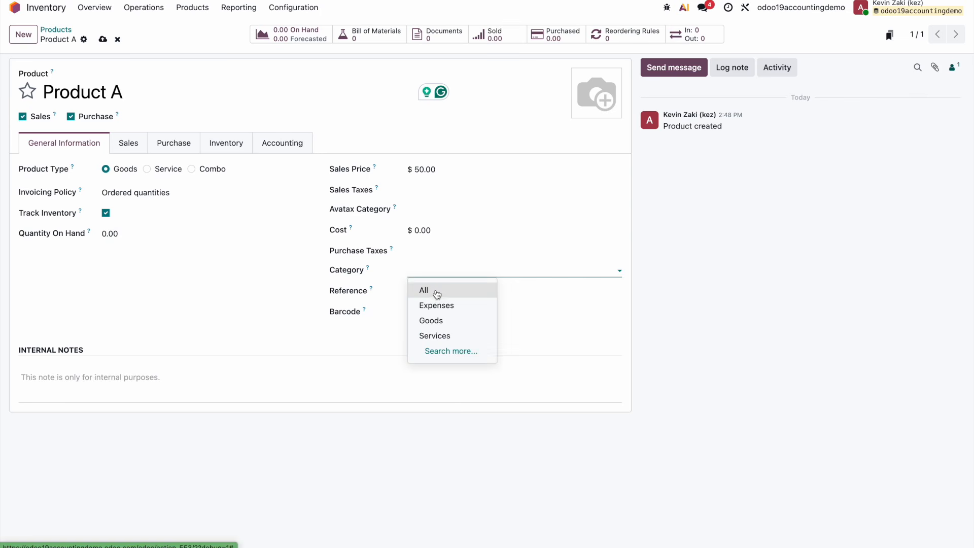
left_click(437, 292)
left_click(103, 39)
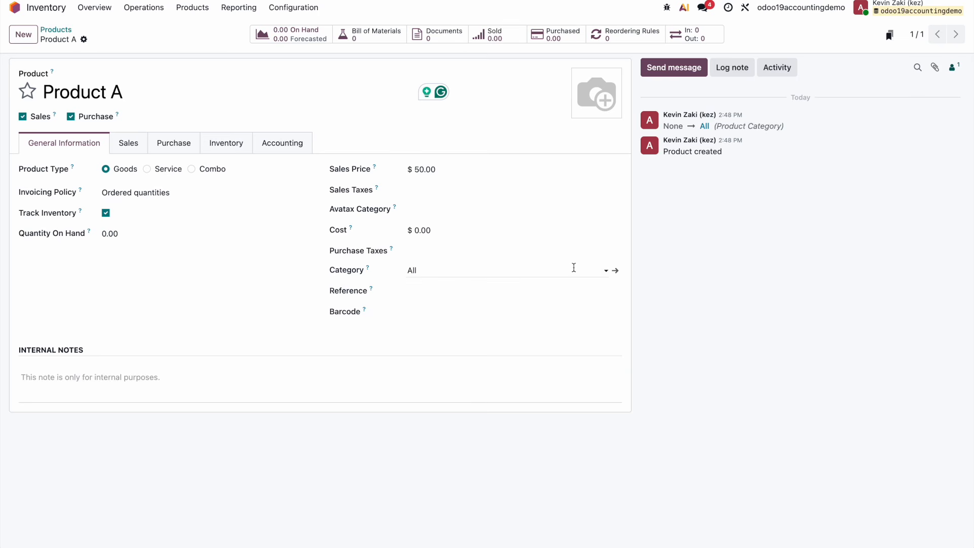
left_click(615, 272)
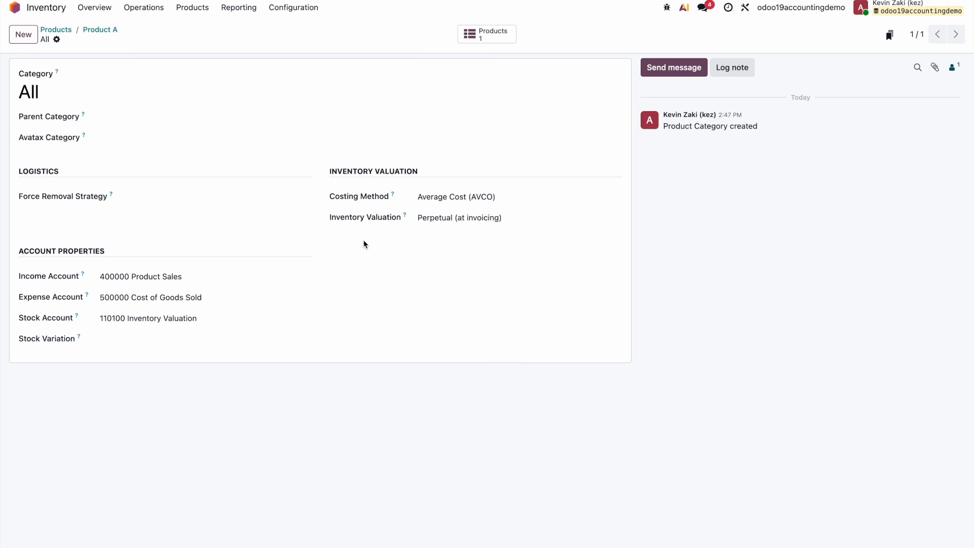
left_click(98, 29)
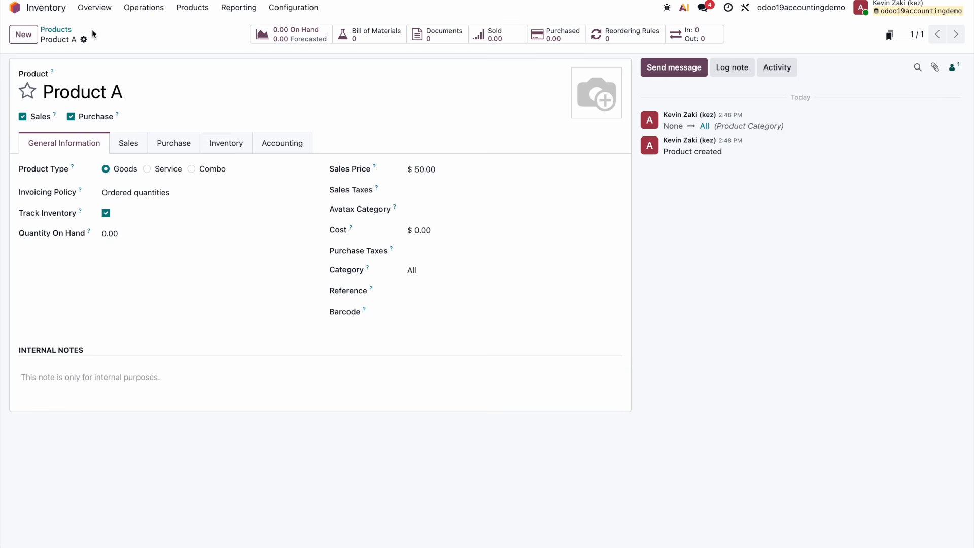
- Switch to the Purchase app and start a new request for quotation for Vendor 1
left_click(15, 8)
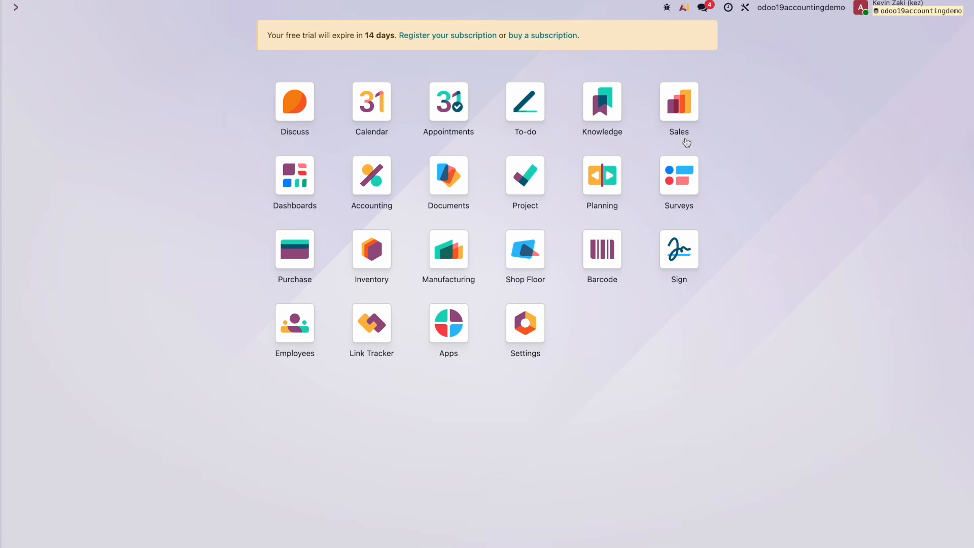
left_click(295, 252)
left_click(31, 39)
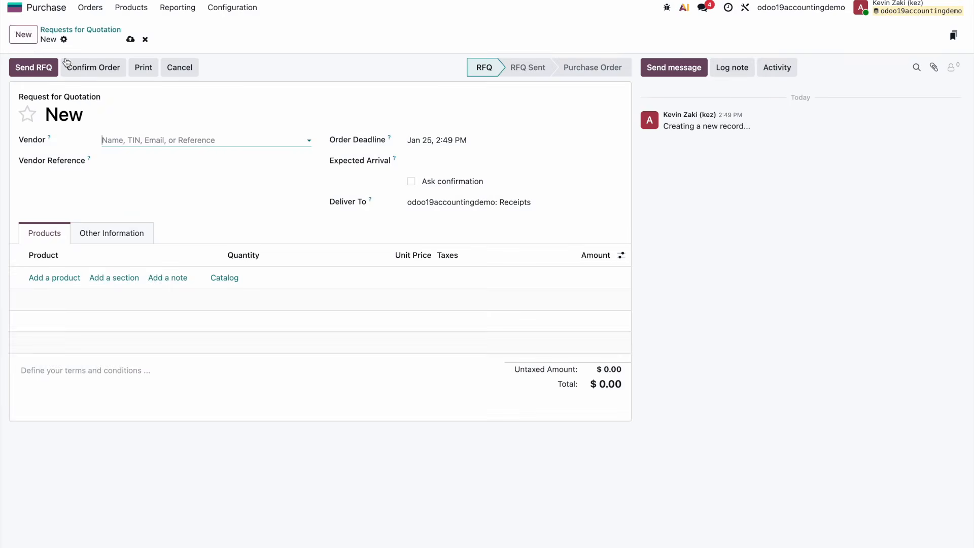
left_click(188, 141)
left_click(188, 175)
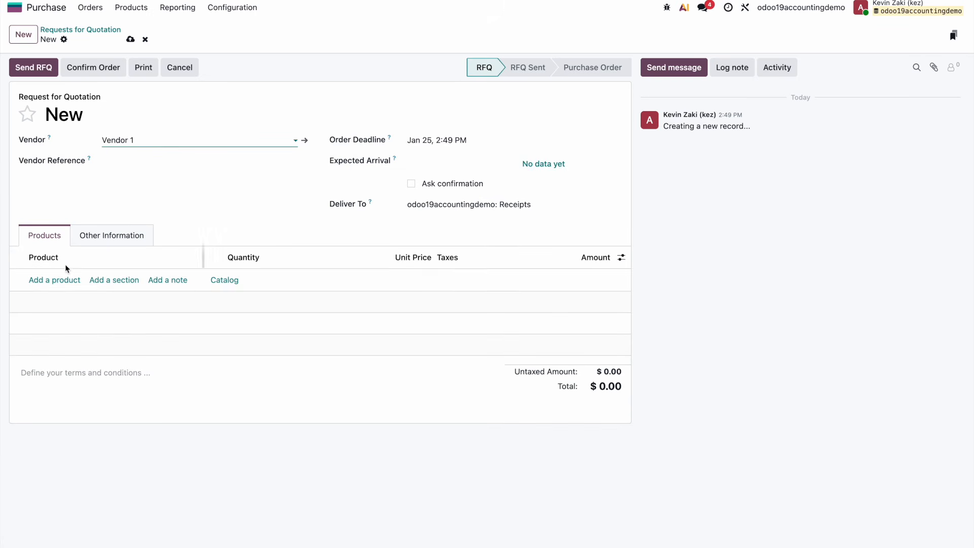
- Add Product A to the request for quotation with a quantity of 5
left_click(66, 279)
left_click(73, 301)
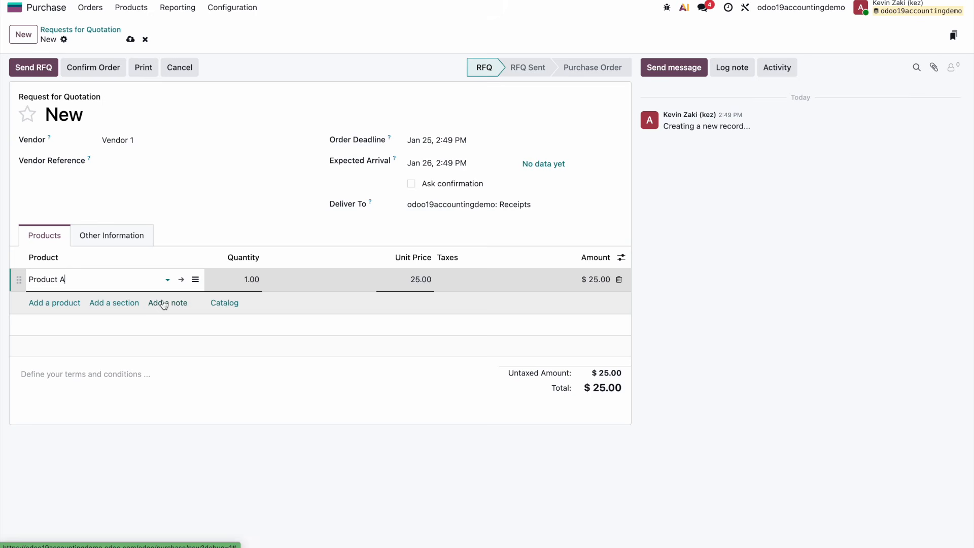
left_click(249, 280)
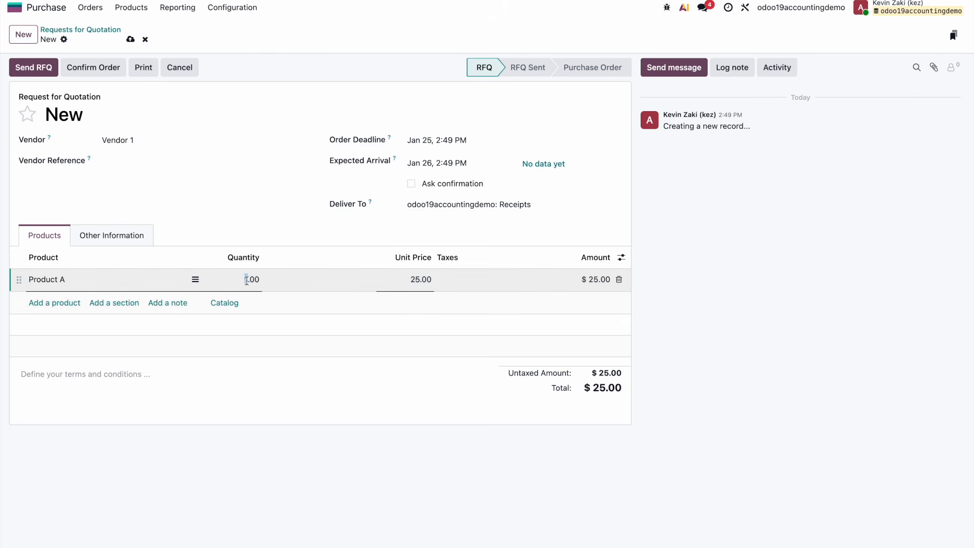
type("5")
left_click(298, 327)
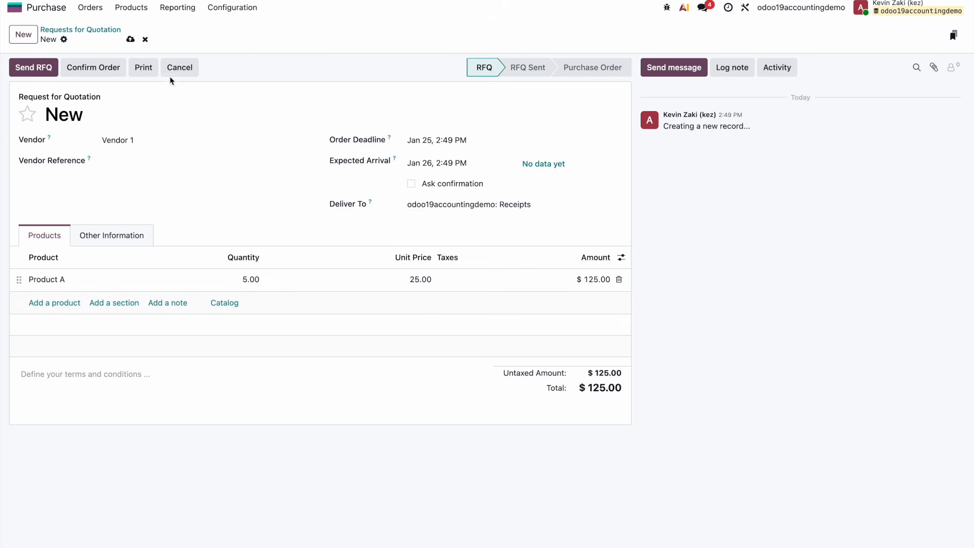
- Save and confirm the request for quotation, validate the receipt of Product A, and return to the purchase order
left_click(130, 40)
left_click(96, 67)
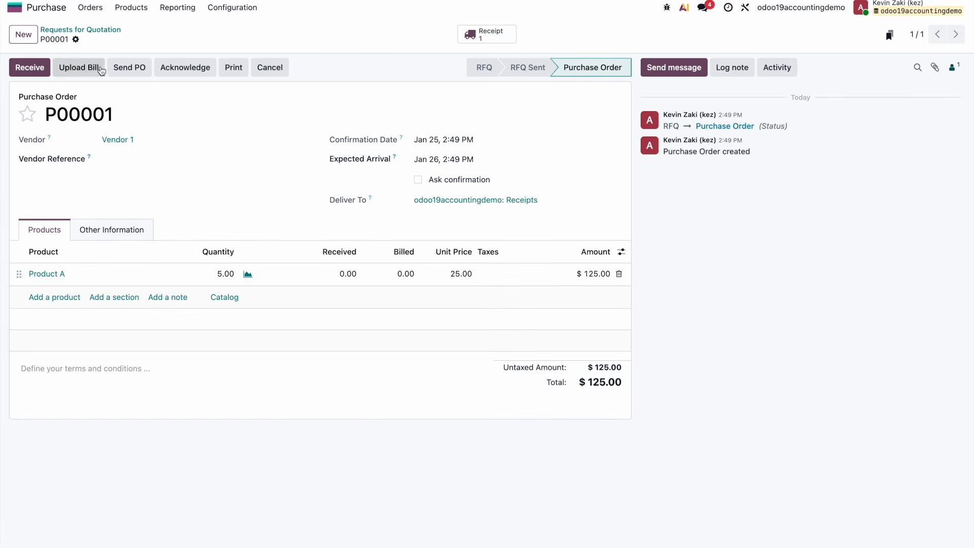
left_click(484, 33)
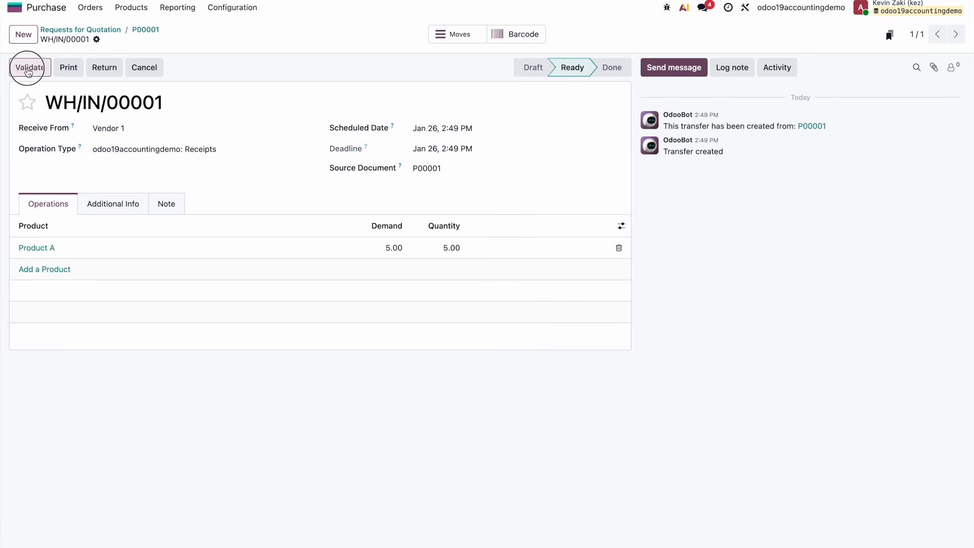
left_click(28, 69)
left_click(139, 31)
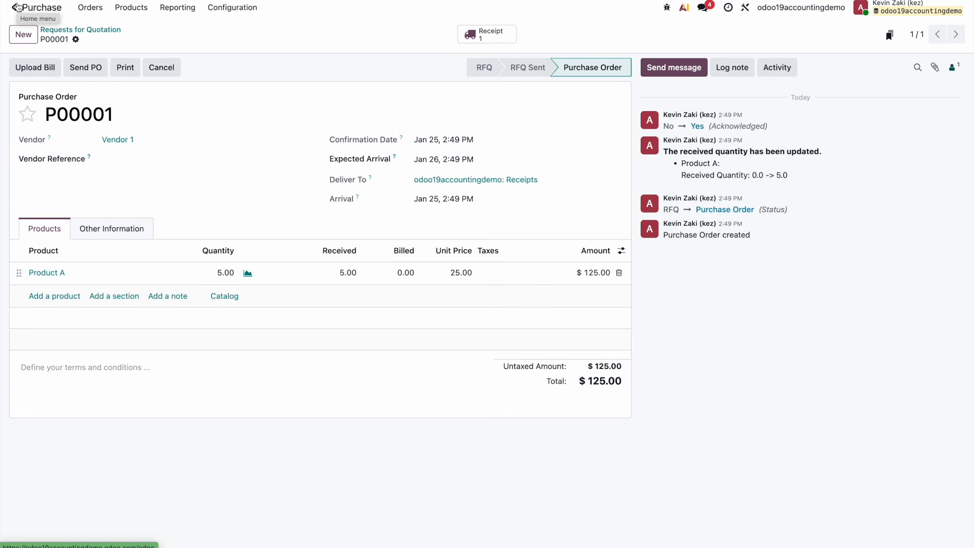
- Switch to the Inventory app and review Product A's total value in the Stock report
left_click(17, 7)
left_click(360, 256)
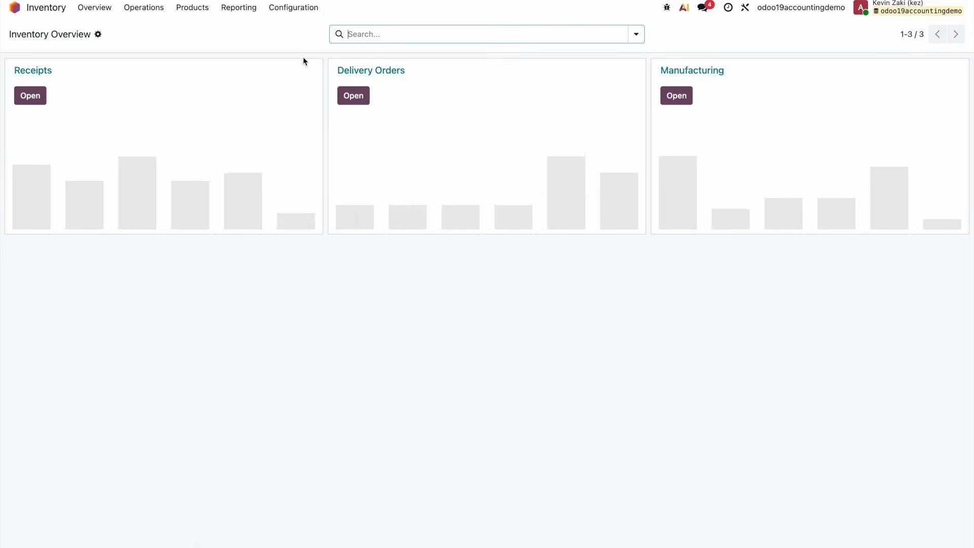
left_click(238, 7)
left_click(252, 30)
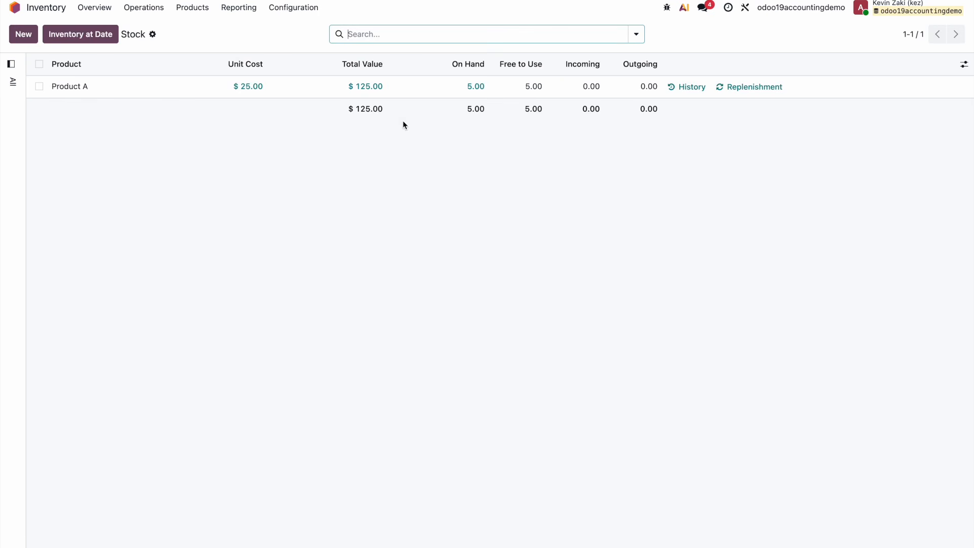
left_click_drag(391, 111, 335, 114)
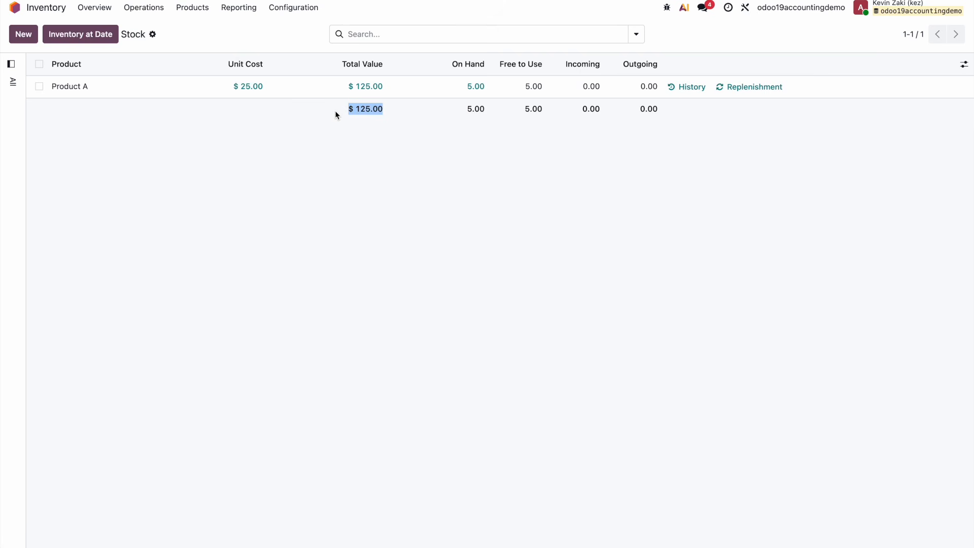
left_click(335, 114)
- Switch to the Accounting app and check the journal entries list with its default filter removed
left_click(42, 11)
type("acc")
key("Return")
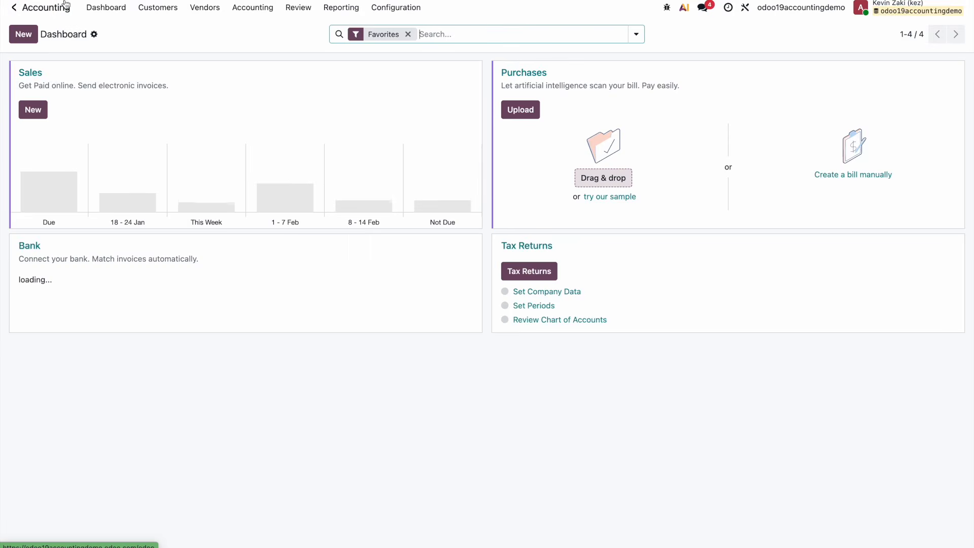
left_click(253, 7)
left_click(265, 45)
left_click(401, 34)
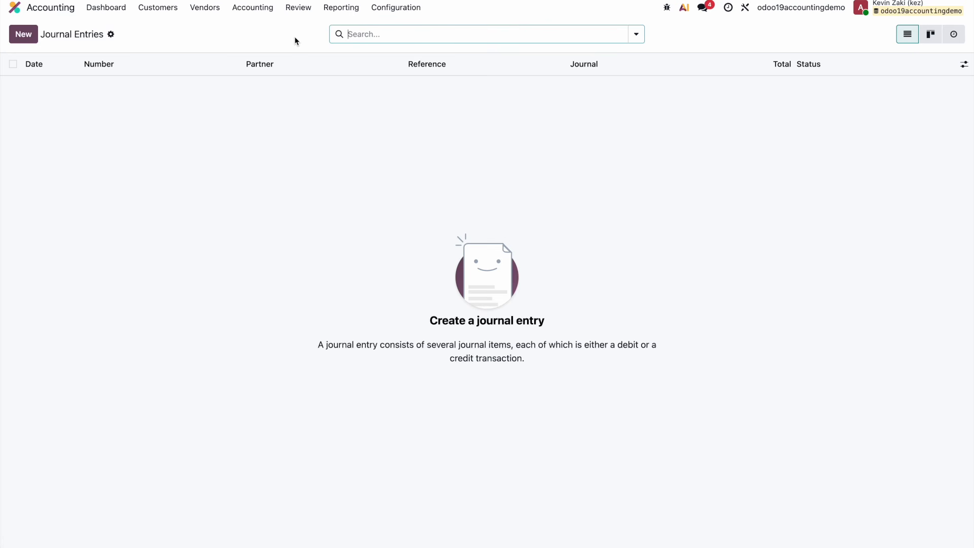
- Open the Inventory Valuation report and examine its initial balance, including the posted journal entries behind it
left_click(341, 7)
left_click(301, 9)
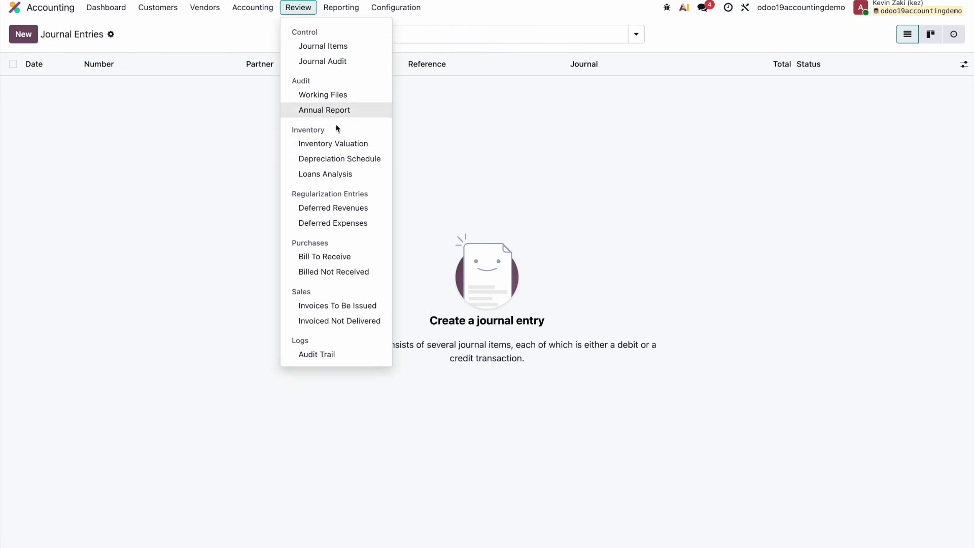
left_click(345, 147)
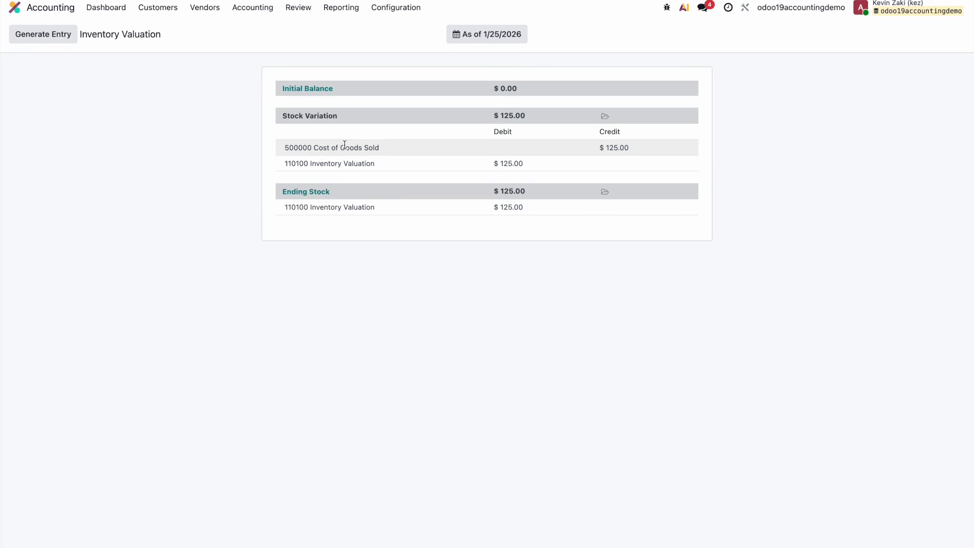
left_click_drag(466, 89, 526, 90)
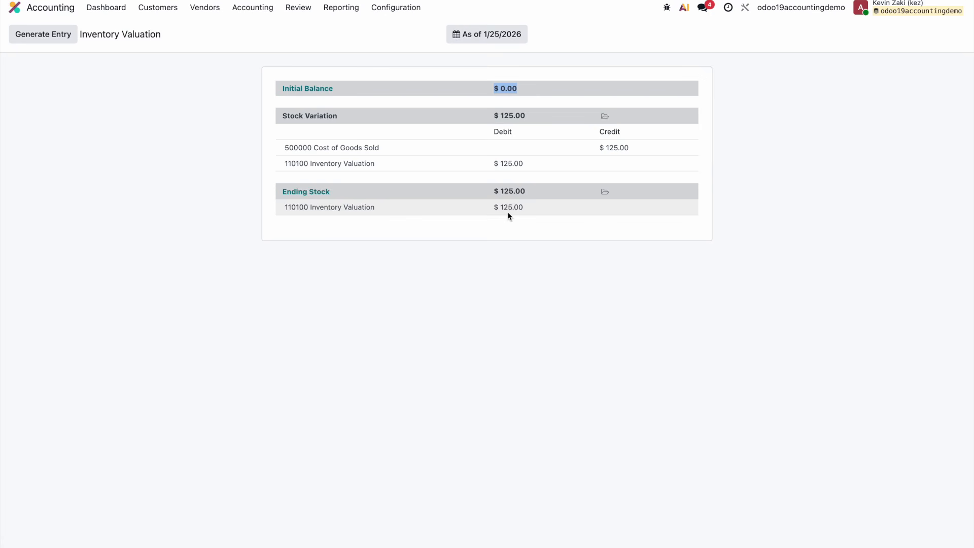
left_click(308, 86)
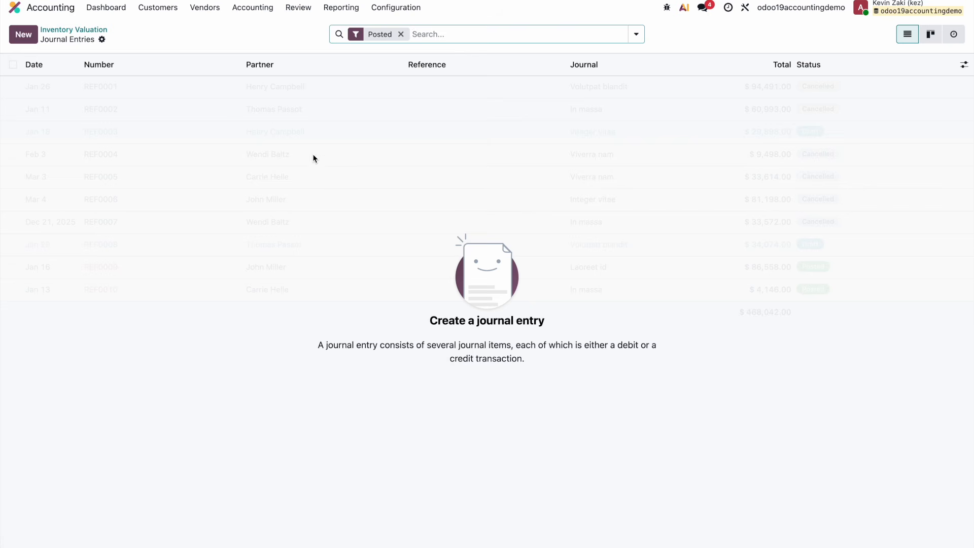
left_click(97, 32)
- Examine the stock behind the report's Ending Stock, and return to check the Cost of Goods Sold line under Stock Variation
left_click(315, 196)
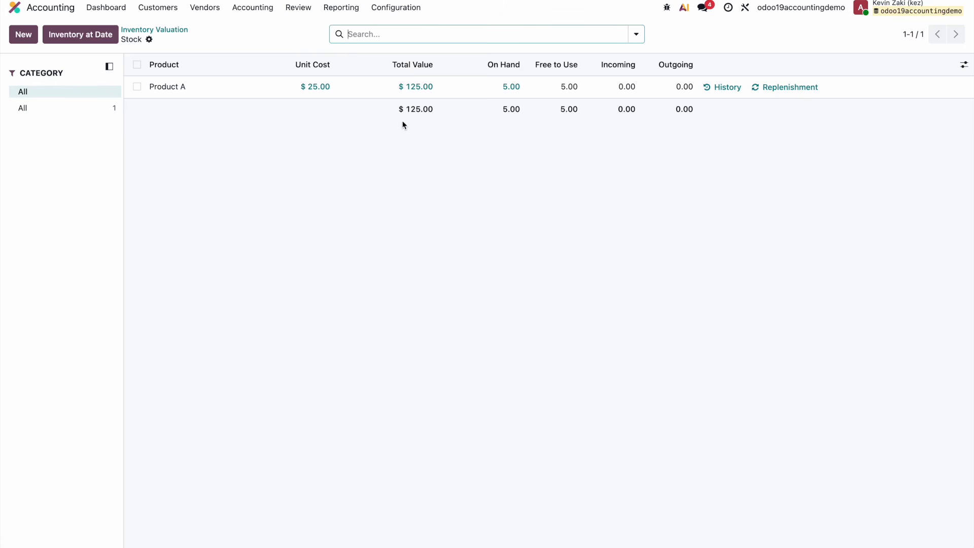
left_click(175, 30)
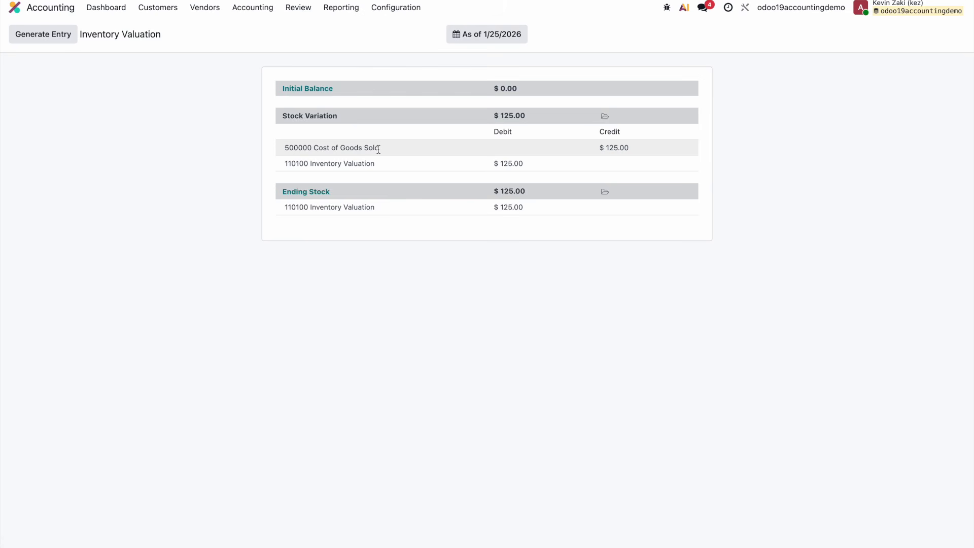
left_click_drag(388, 148, 283, 148)
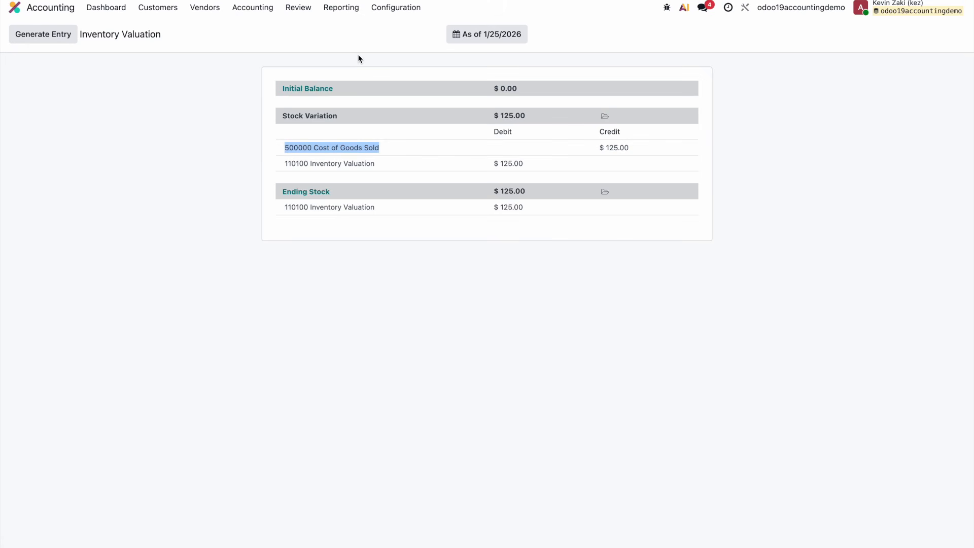
- Start a new account in the chart of accounts and give it the code 111011
left_click(345, 8)
mouse_move(405, 9)
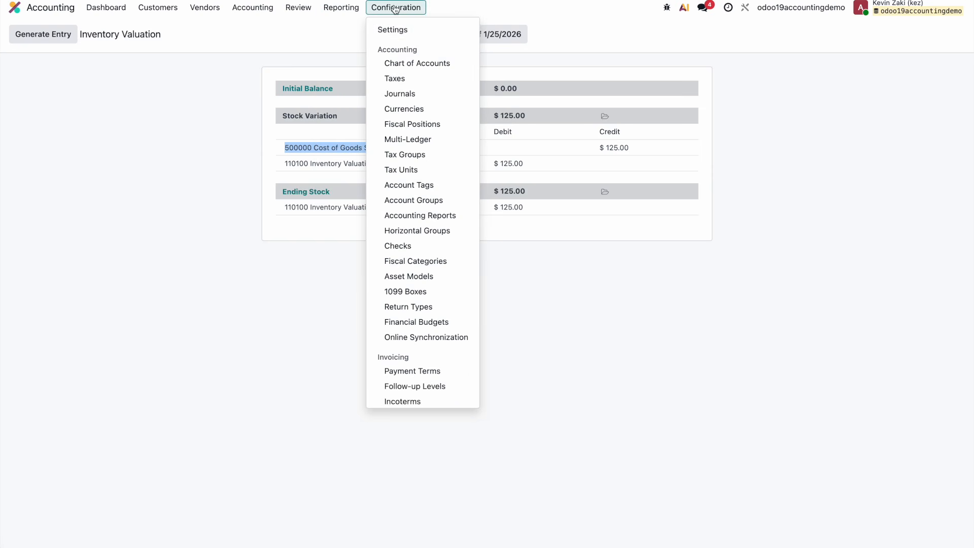
left_click(406, 61)
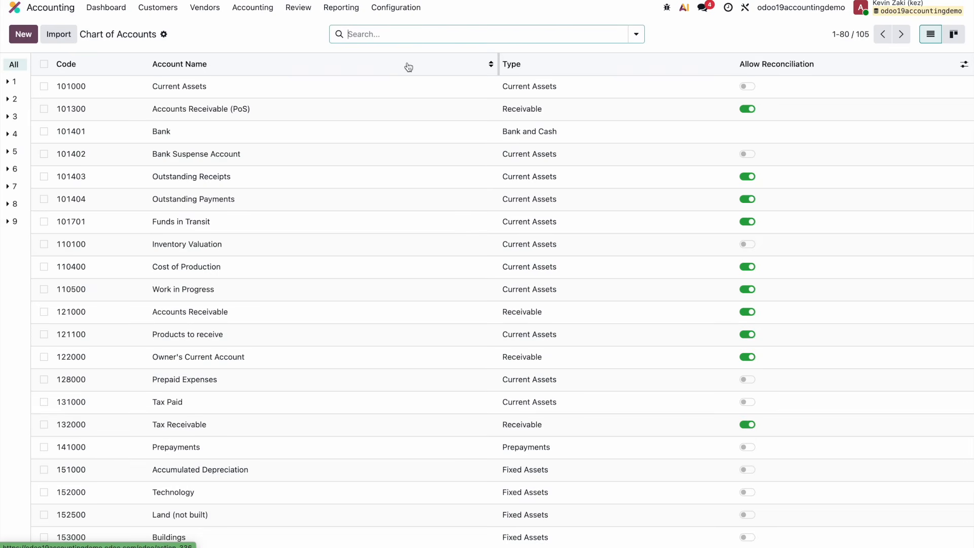
left_click(23, 34)
type("11")
key("Tab")
type("110110")
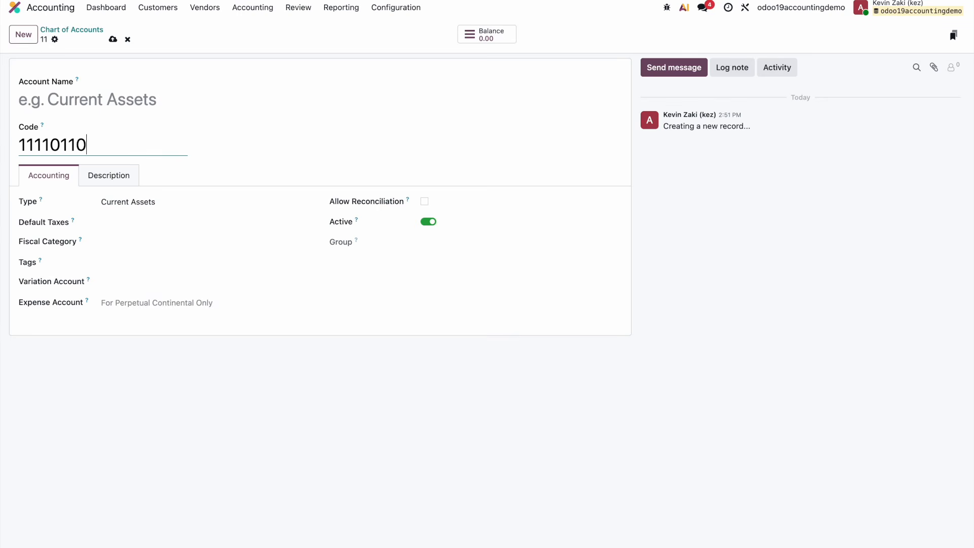
key("BackSpace")
left_click(82, 87)
left_click(53, 142)
key("BackSpace")
- Name the new account Stock Interim, save it, and return to the chart of accounts
left_click(116, 97)
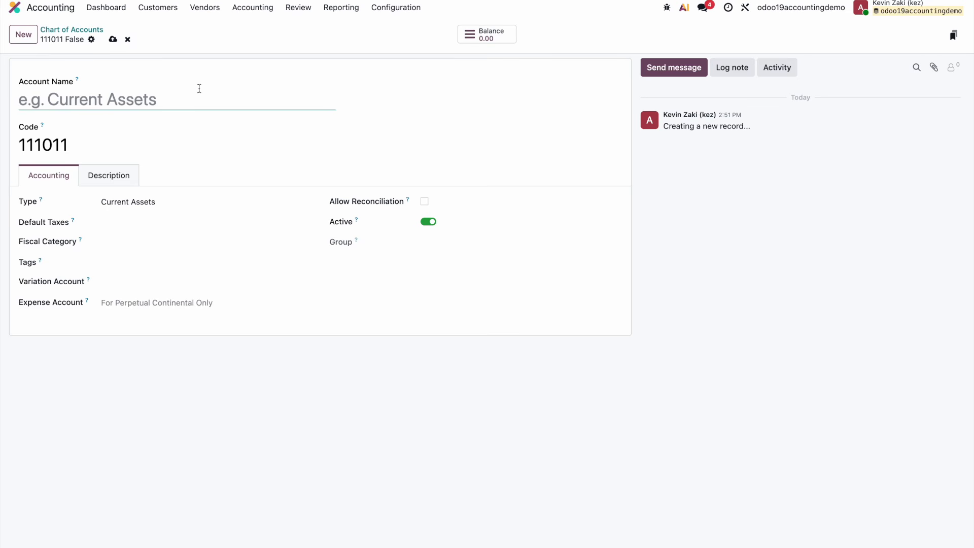
type("ST")
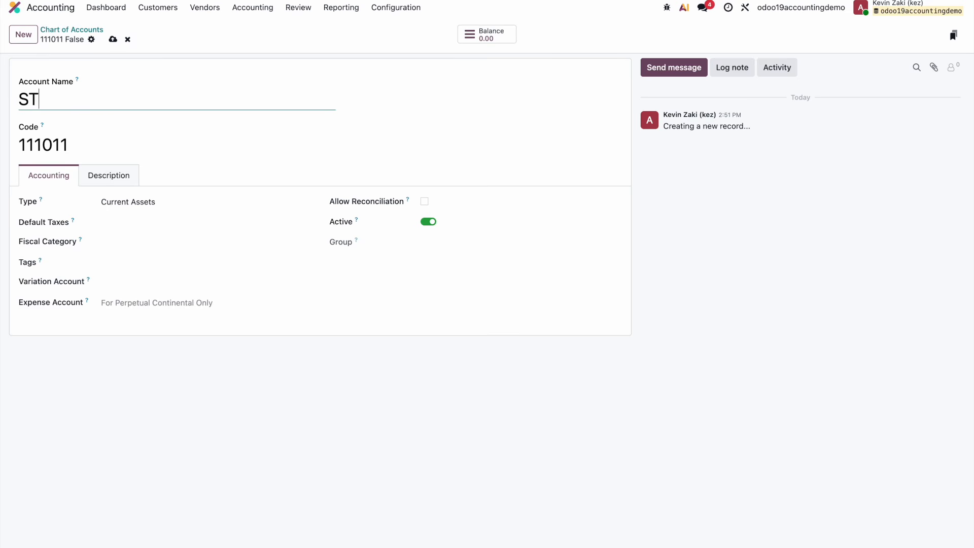
key("BackSpace")
type("tock Interim")
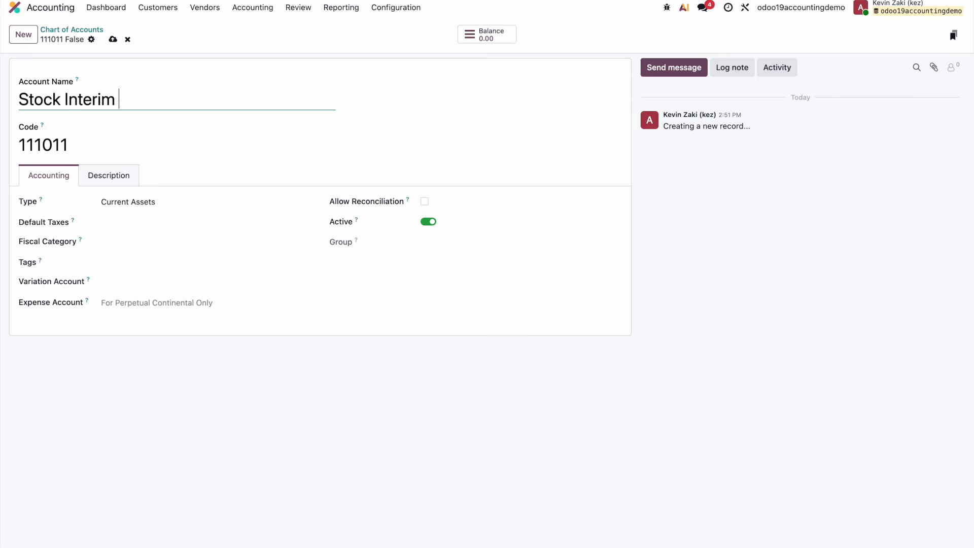
left_click(138, 39)
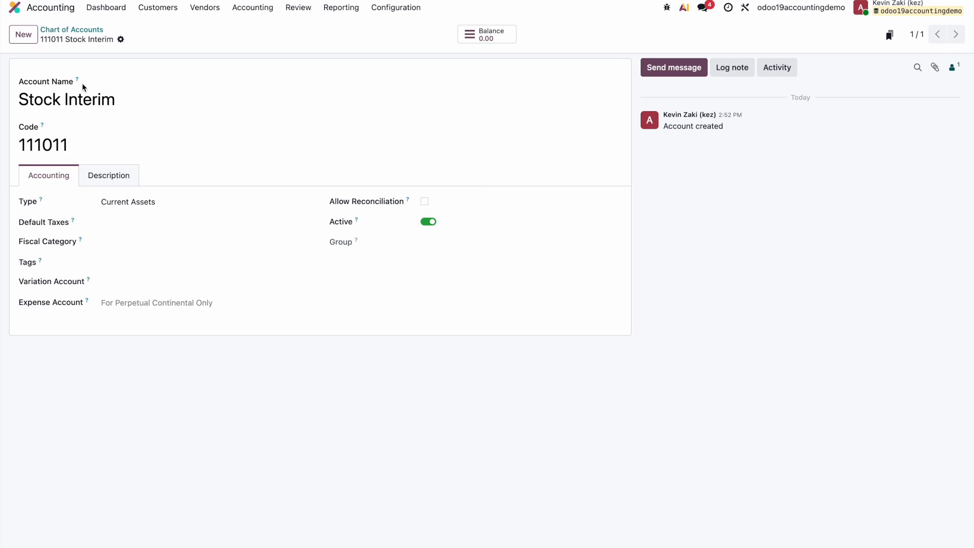
key("super+a")
left_click(88, 102)
key("super+a")
left_click(90, 31)
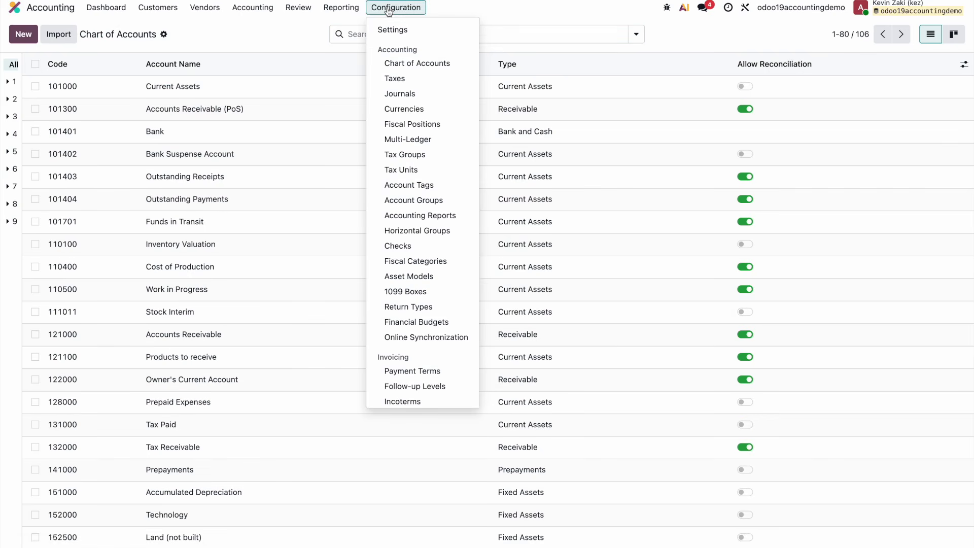
- Set the Variation Account of the 110100 Inventory Valuation account to 111011 Stock Interim, and save
left_click(304, 40)
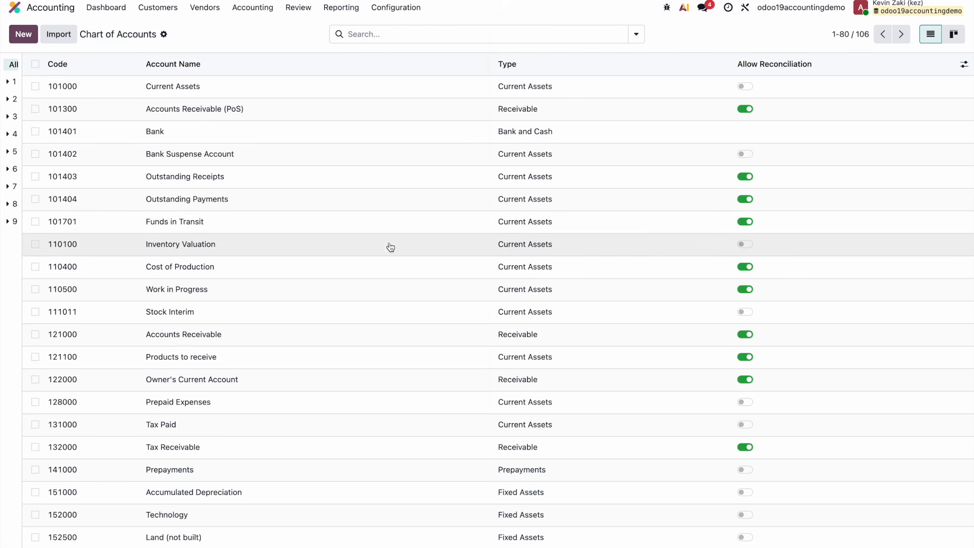
left_click(641, 238)
left_click(161, 283)
type("Stock Interim")
left_click(166, 300)
left_click(162, 39)
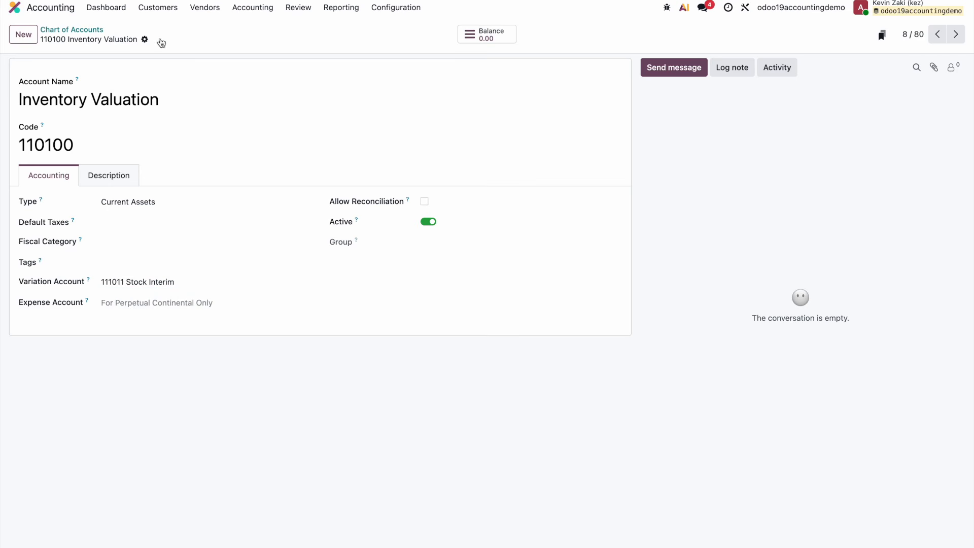
- Reopen the Inventory Valuation report and check the account credited under Stock Variation
left_click(297, 7)
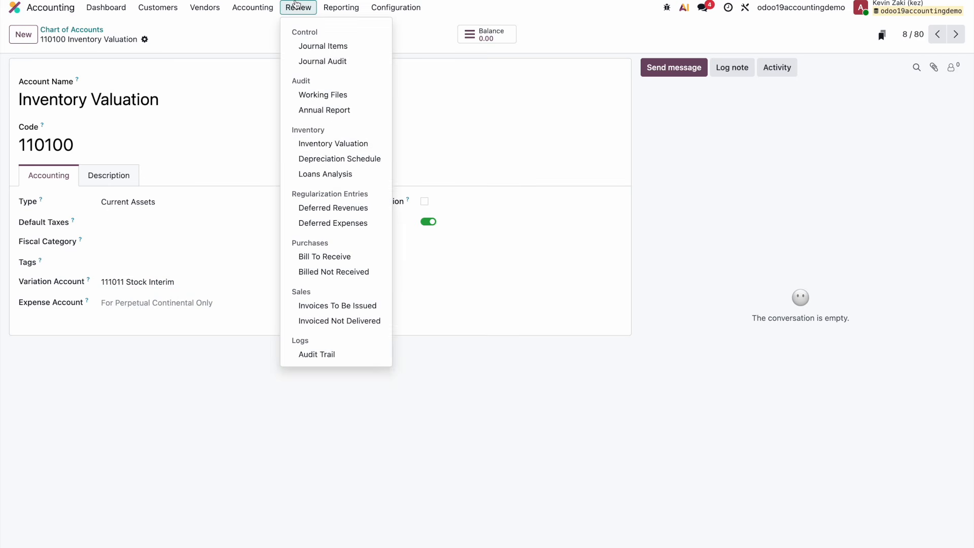
left_click(332, 144)
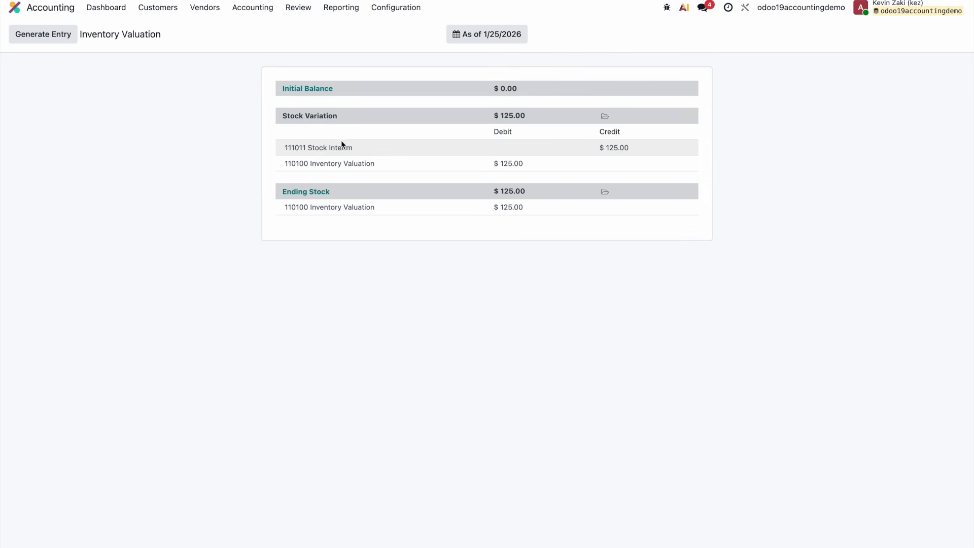
left_click_drag(299, 148, 358, 149)
left_click(367, 153)
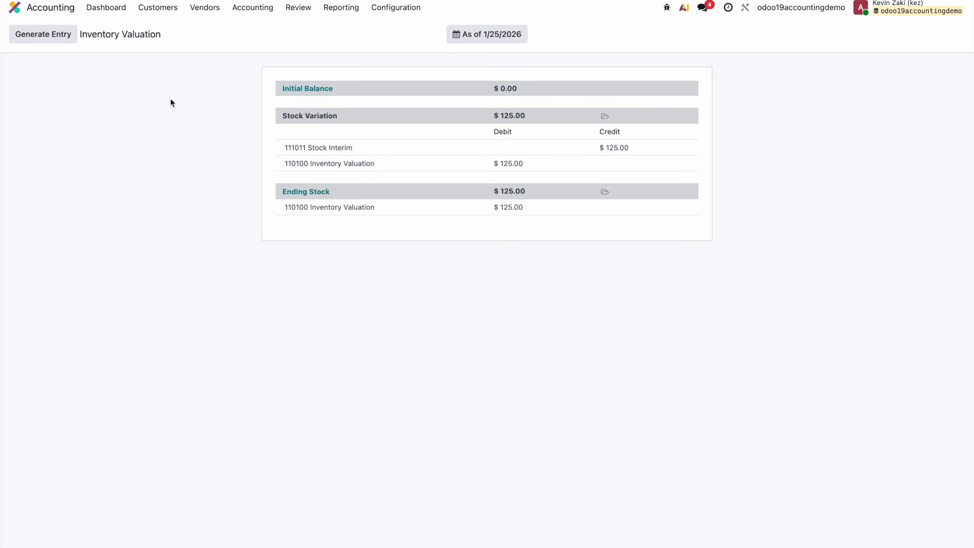
- Generate and post the Stock Closing journal entry from the Inventory Valuation report, and reopen the report to review it
left_click(67, 39)
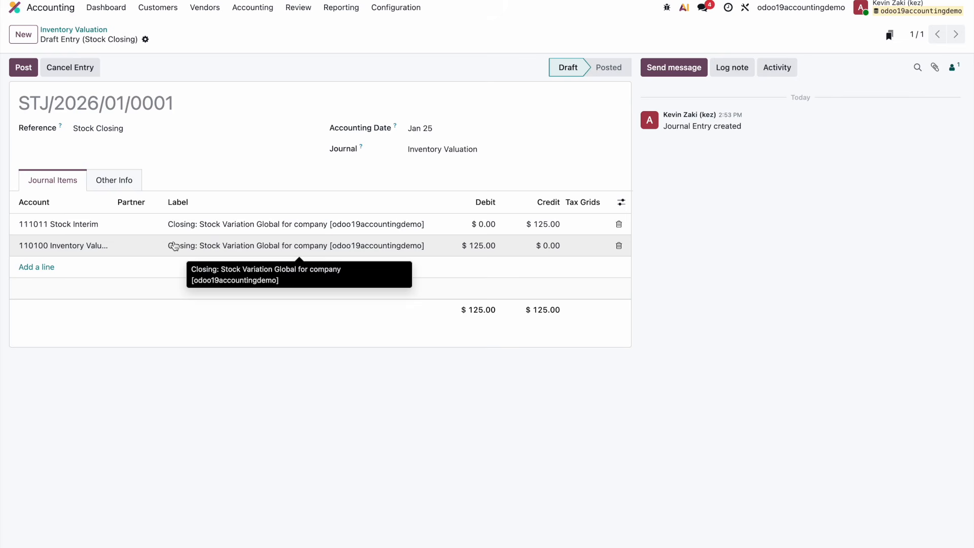
left_click(23, 67)
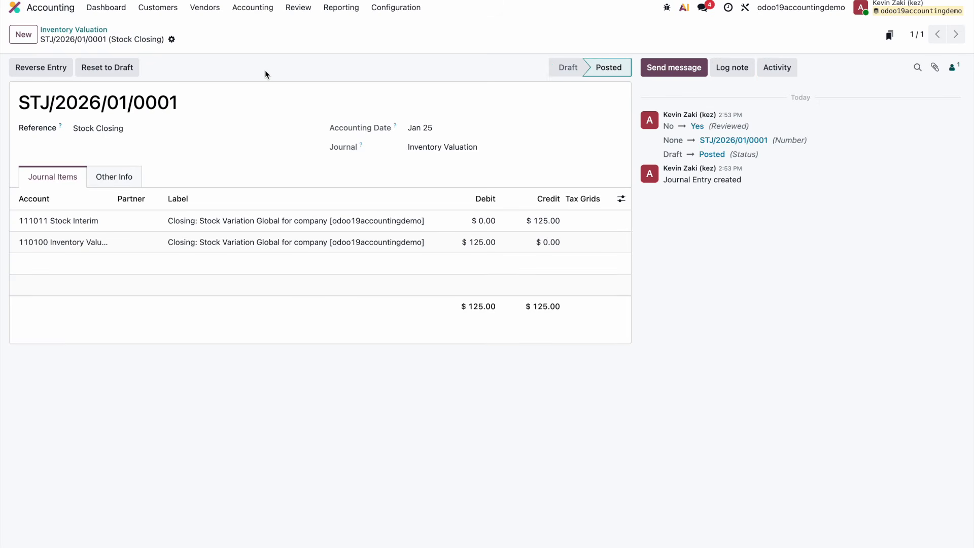
left_click(298, 7)
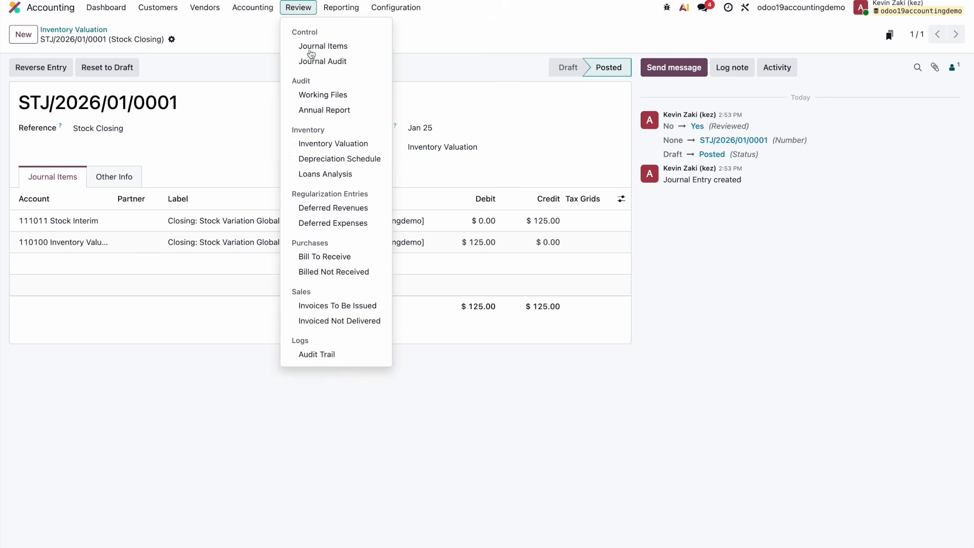
left_click(335, 144)
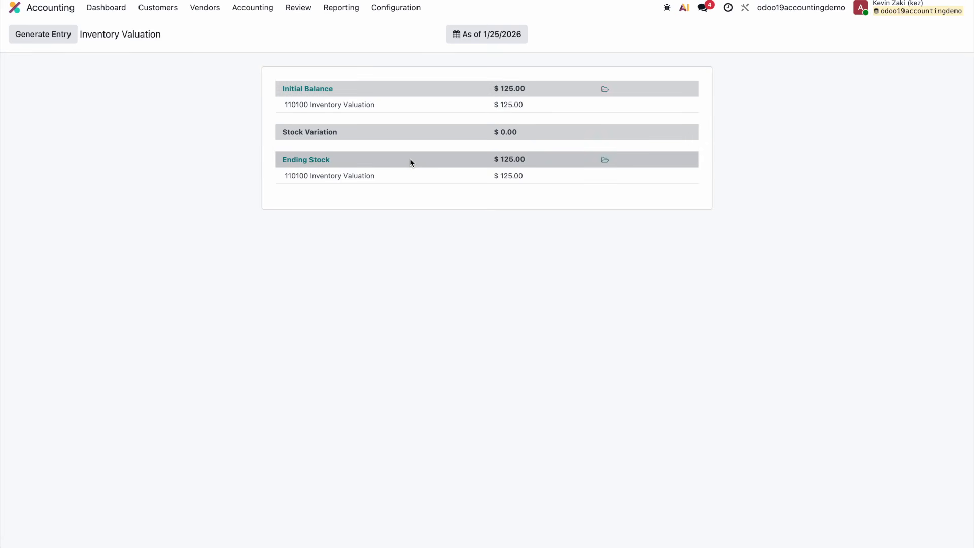
- Open the Balance Sheet, expand Other Current Assets to examine its accounts, and return to the app overview
left_click(335, 9)
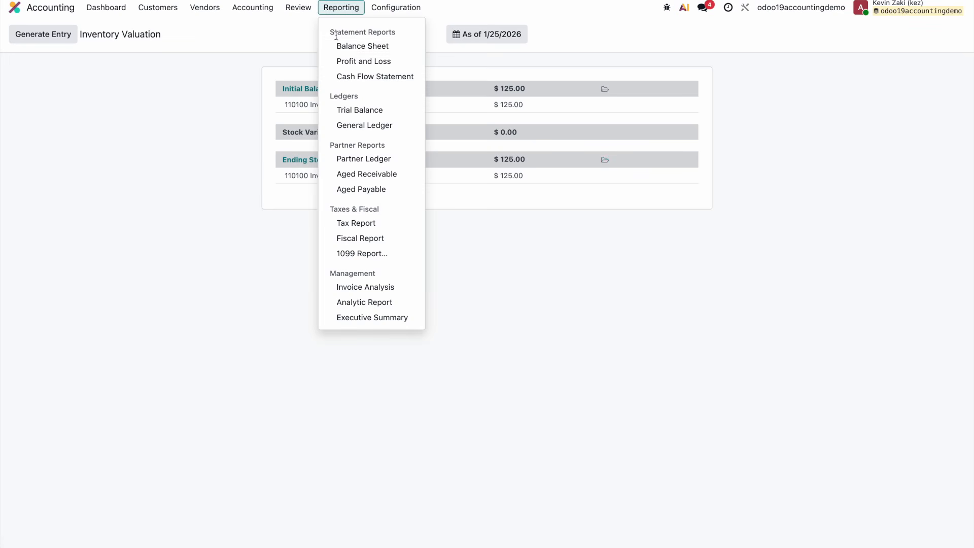
left_click(337, 44)
left_click(288, 203)
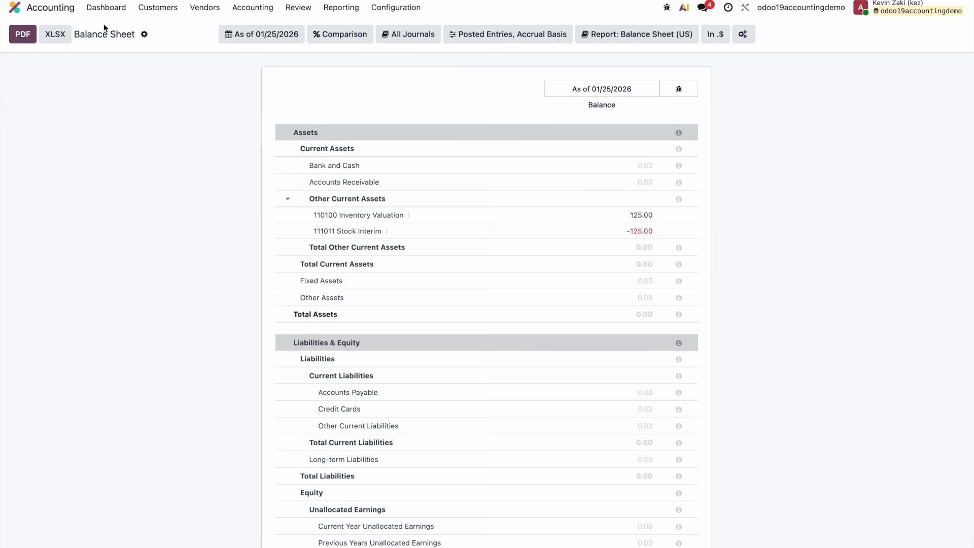
left_click(63, 11)
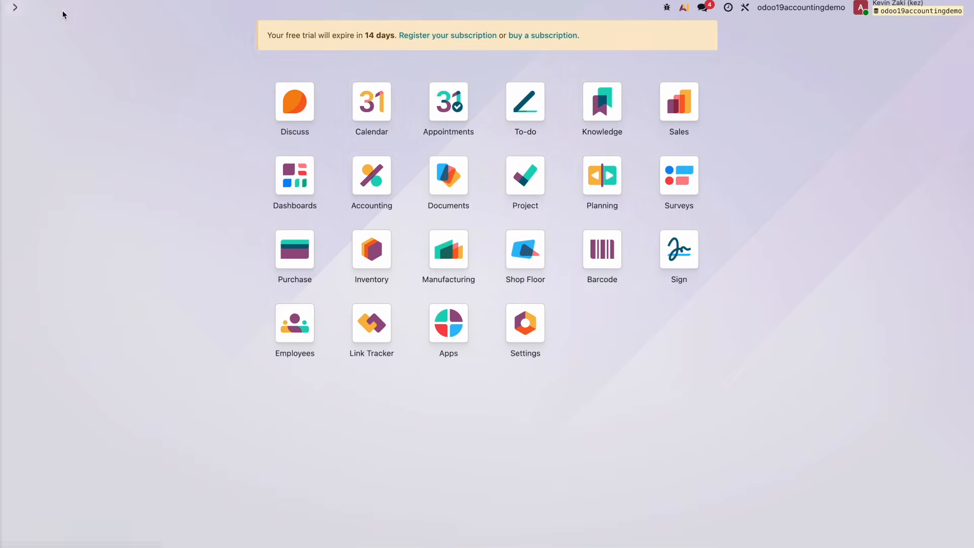
- Open the existing Vendor 1 purchase order in Purchase and copy its order number
left_click(305, 247)
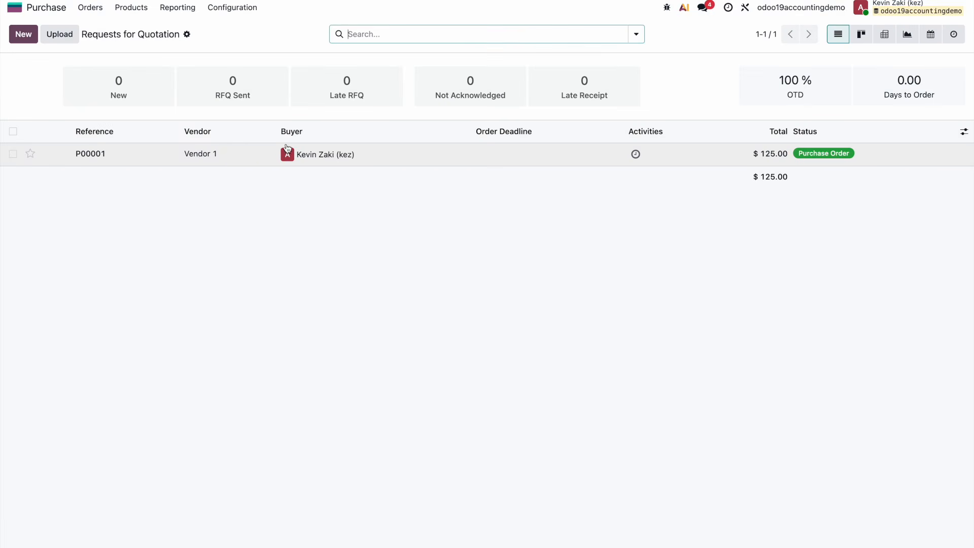
left_click(89, 153)
double_click(96, 109)
key("ctrl+c")
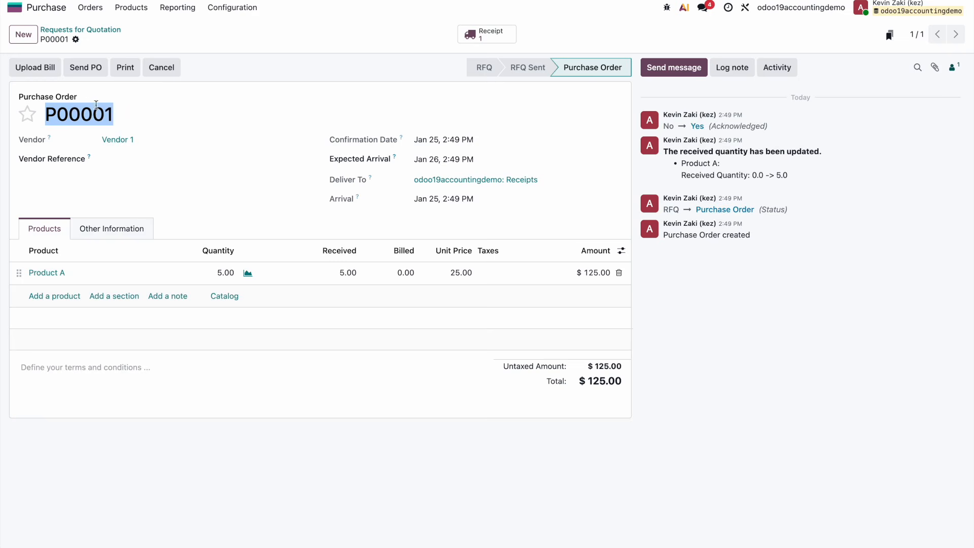
- Create a new vendor bill in Accounting and auto-complete it from the copied purchase order
left_click(41, 8)
left_click(341, 178)
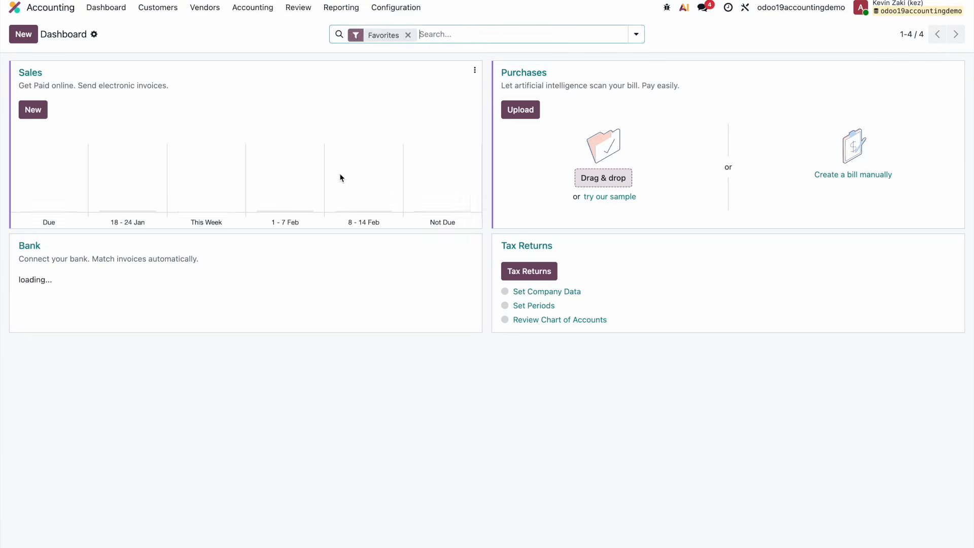
left_click(204, 7)
left_click(203, 28)
left_click(32, 39)
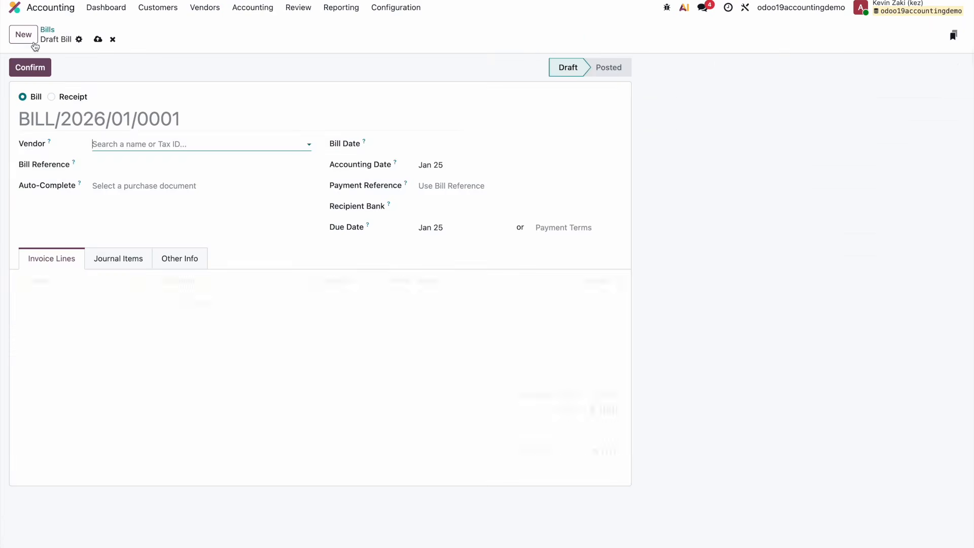
left_click(156, 185)
key("ctrl+v")
left_click(155, 203)
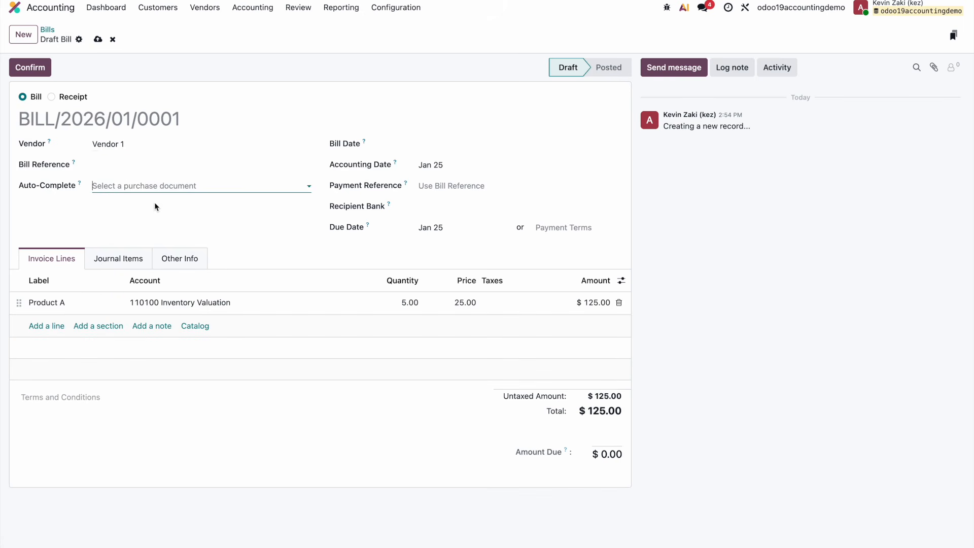
- Set the bill date to Jan 25, save the bill, and confirm it after checking its journal items
left_click(97, 39)
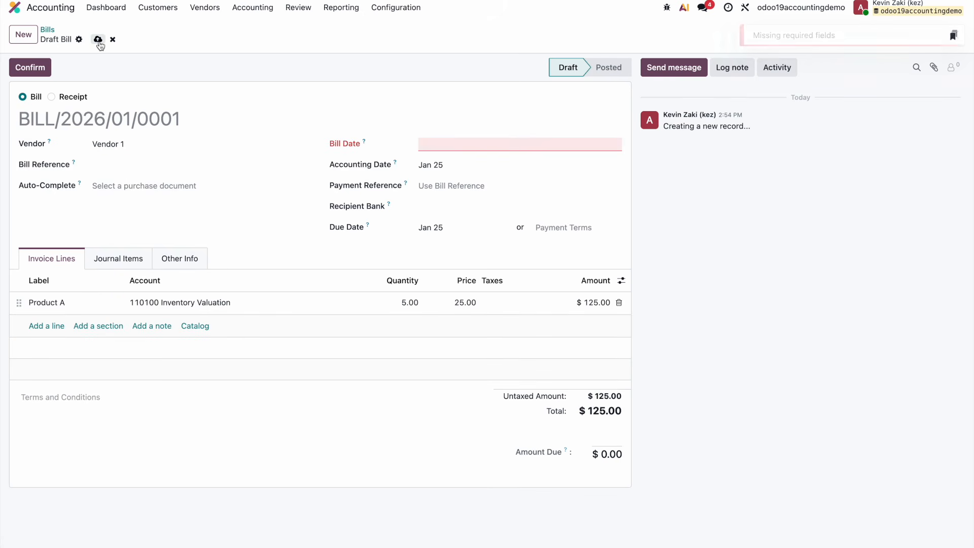
left_click(506, 145)
left_click(471, 290)
left_click(99, 41)
left_click(135, 258)
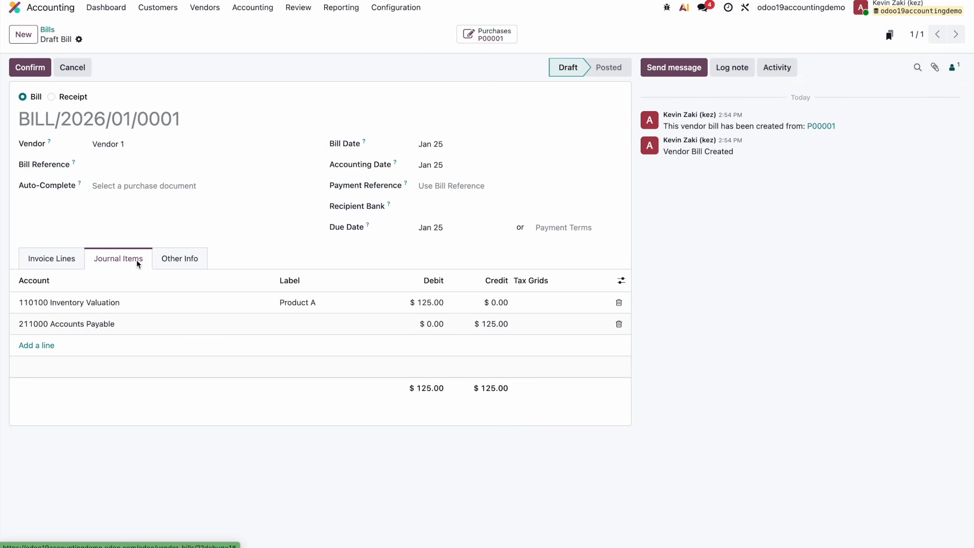
left_click(30, 67)
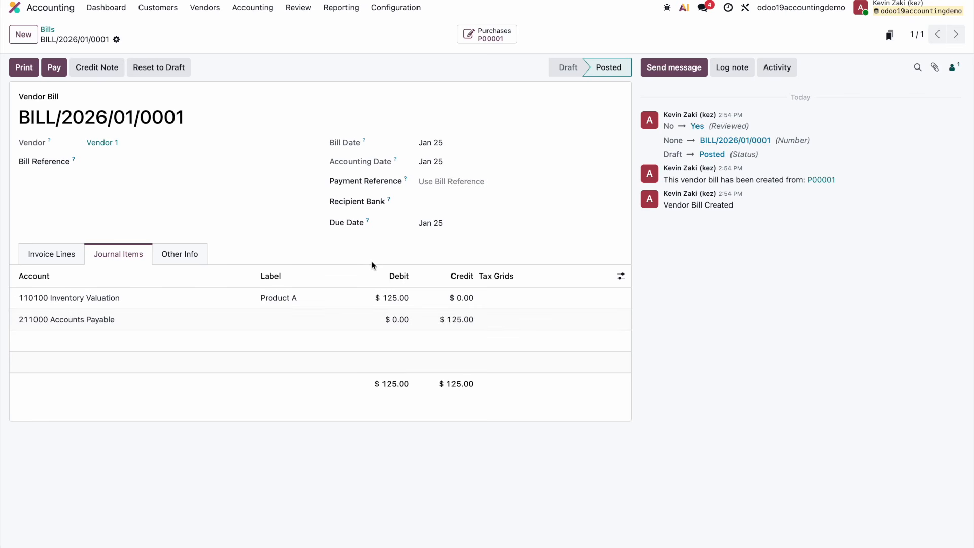
- Examine Other Current Assets in the Balance Sheet and the stock variation in the Inventory Valuation report
left_click(341, 7)
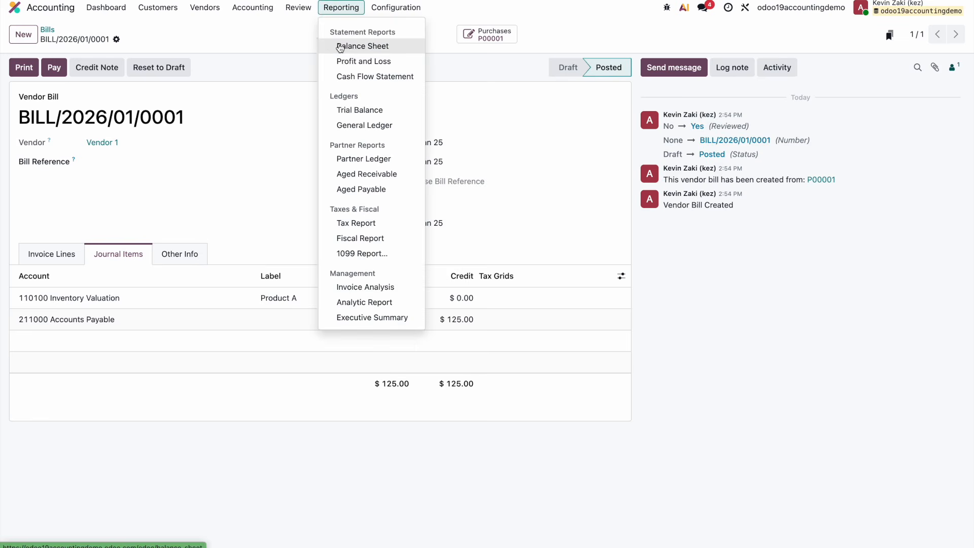
left_click(338, 43)
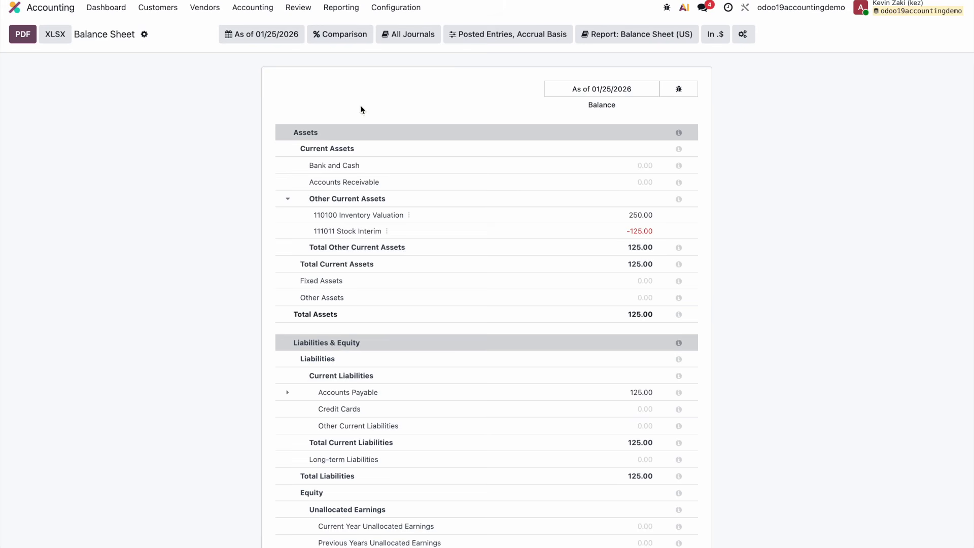
left_click(310, 11)
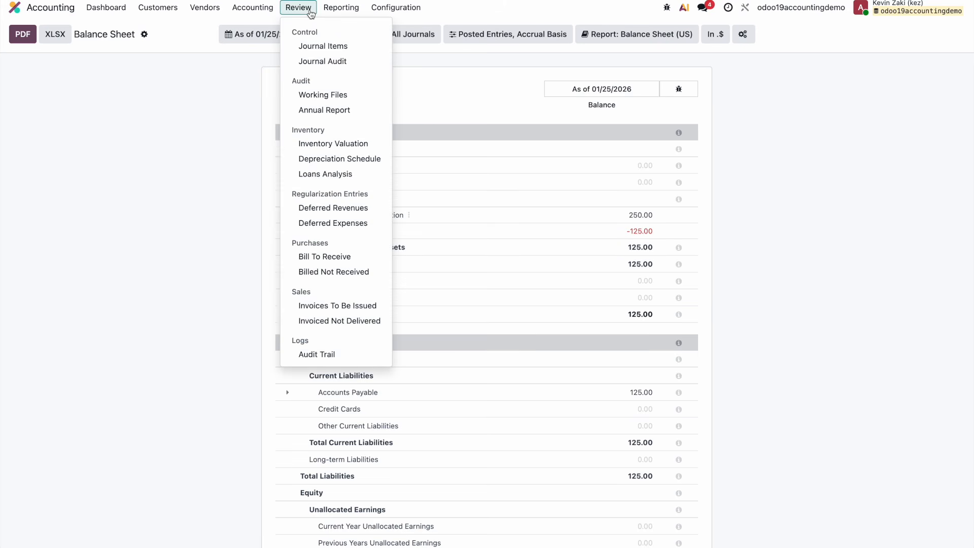
left_click(333, 144)
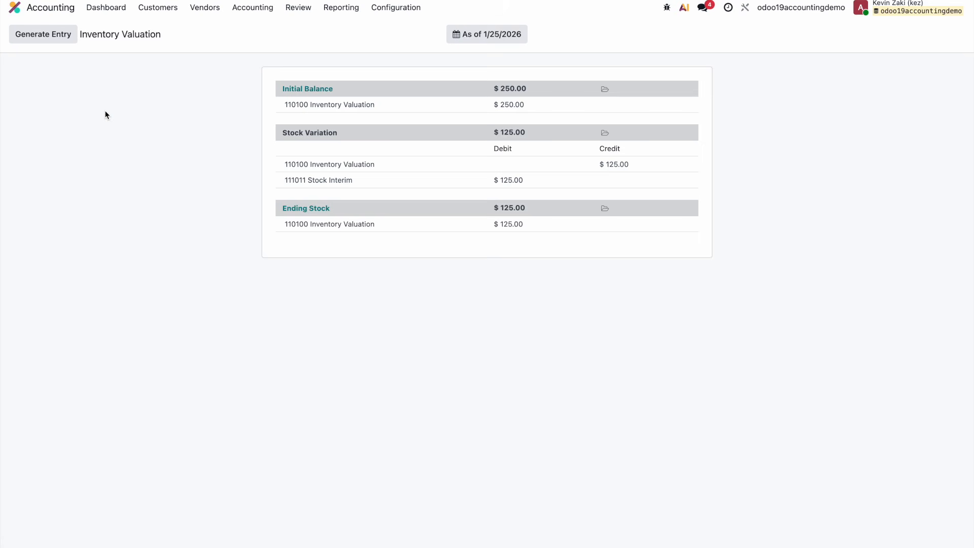
- Generate and post the Stock Closing entry, and recheck the Inventory Valuation report by trying to generate another entry
left_click(50, 34)
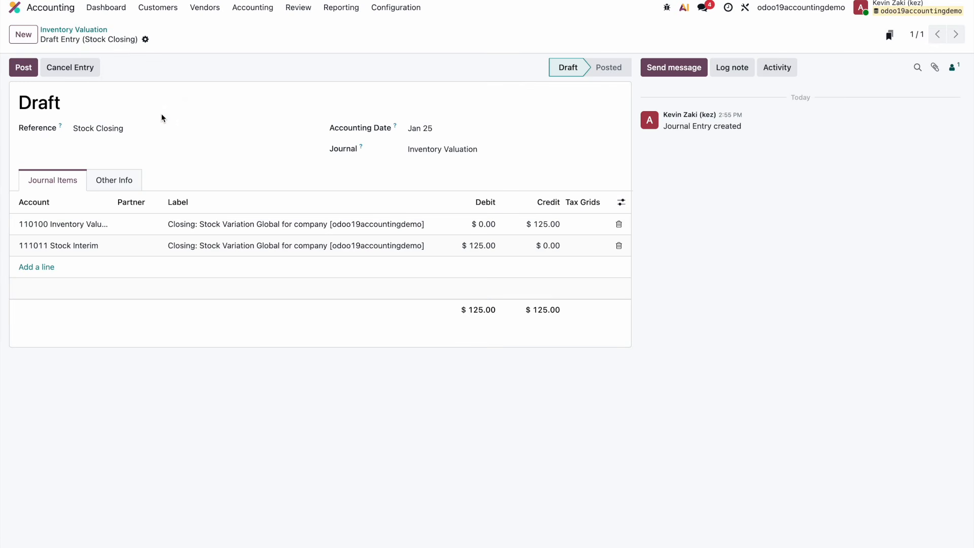
left_click(23, 68)
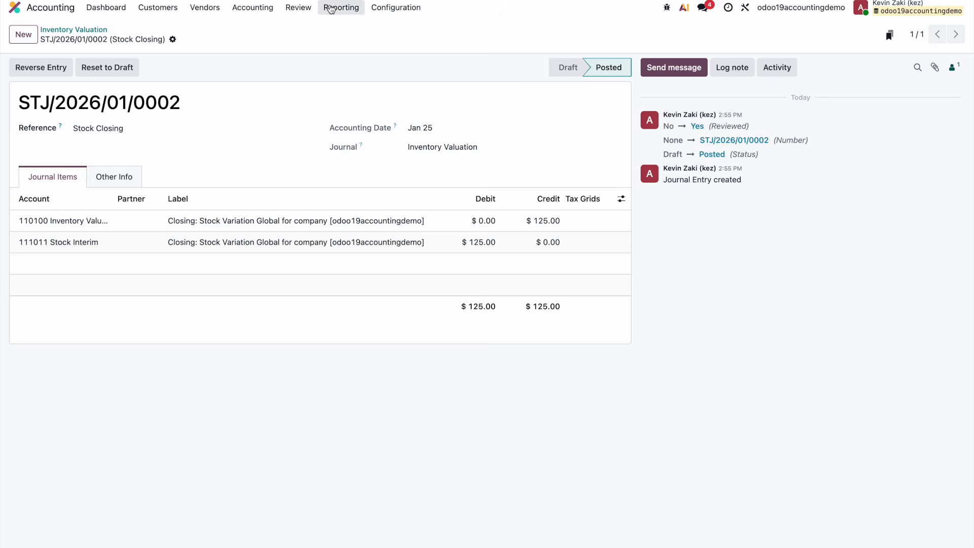
left_click(312, 8)
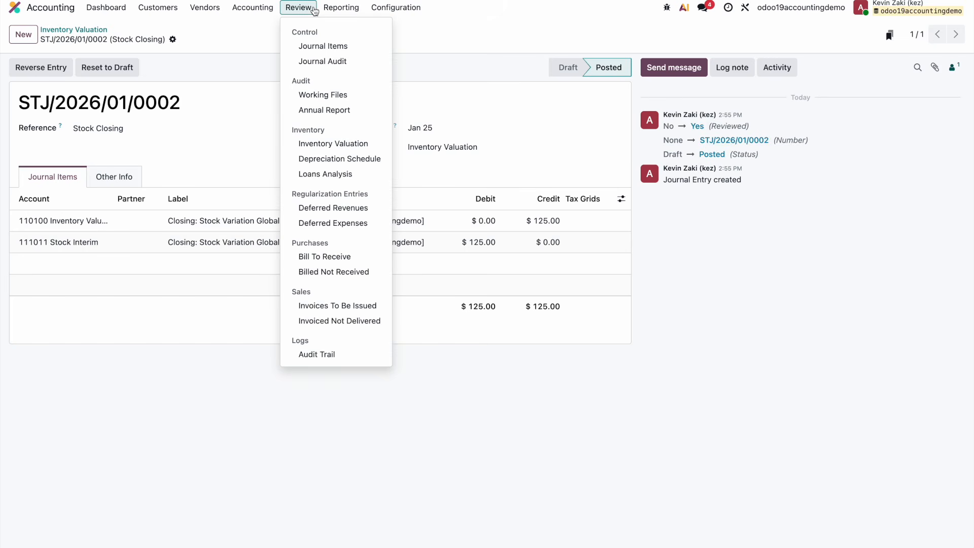
left_click(322, 144)
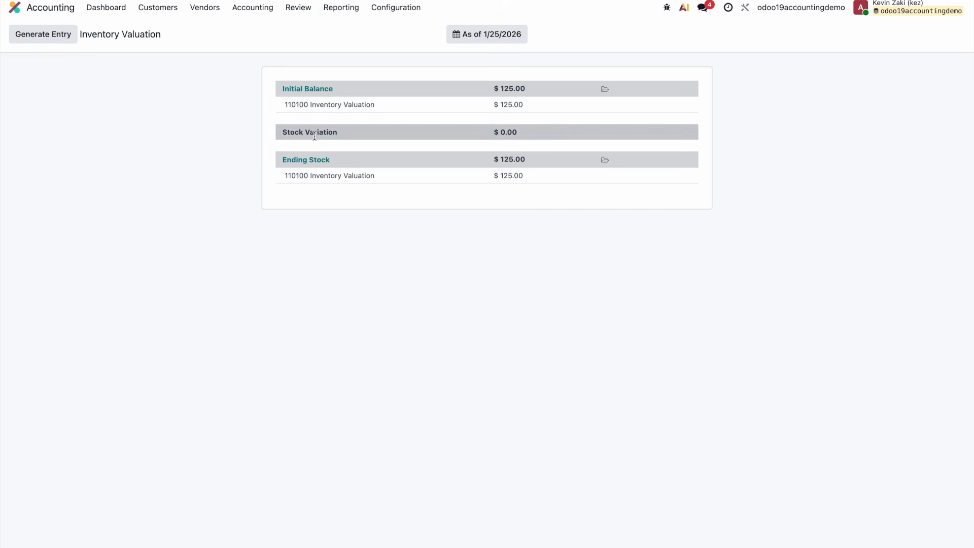
left_click(59, 37)
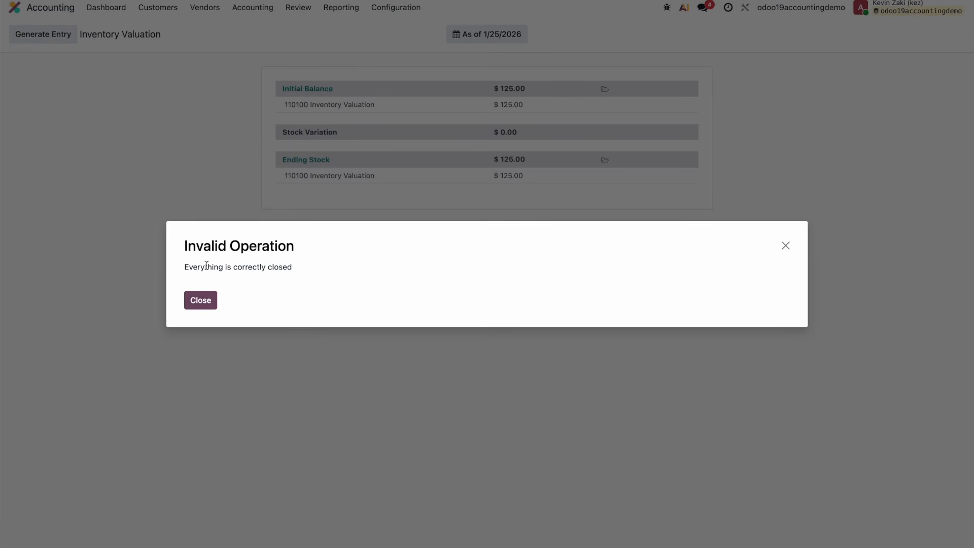
left_click(205, 305)
- Review the Stock Interim balance in the Balance Sheet, and compare inventory value with Product A in Inventory's Stock report
left_click(351, 9)
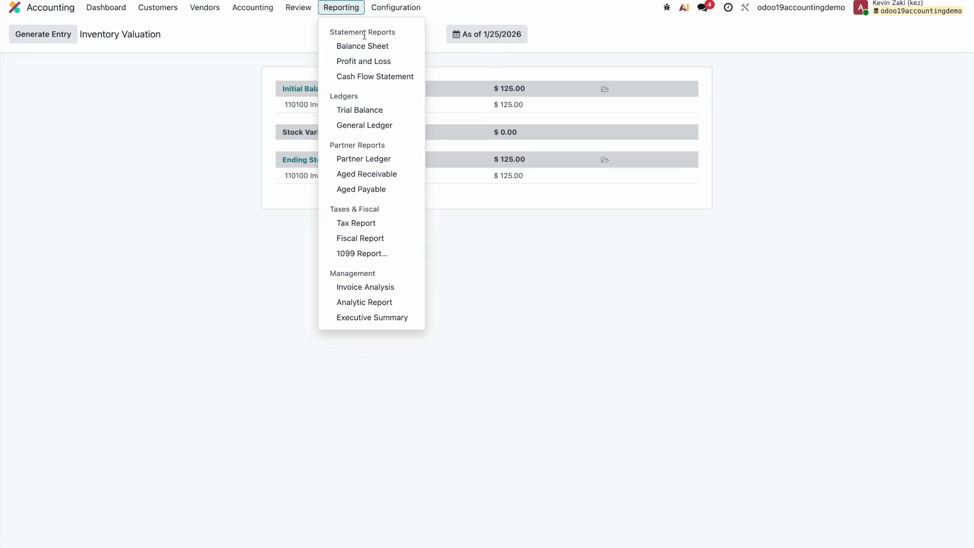
left_click(362, 44)
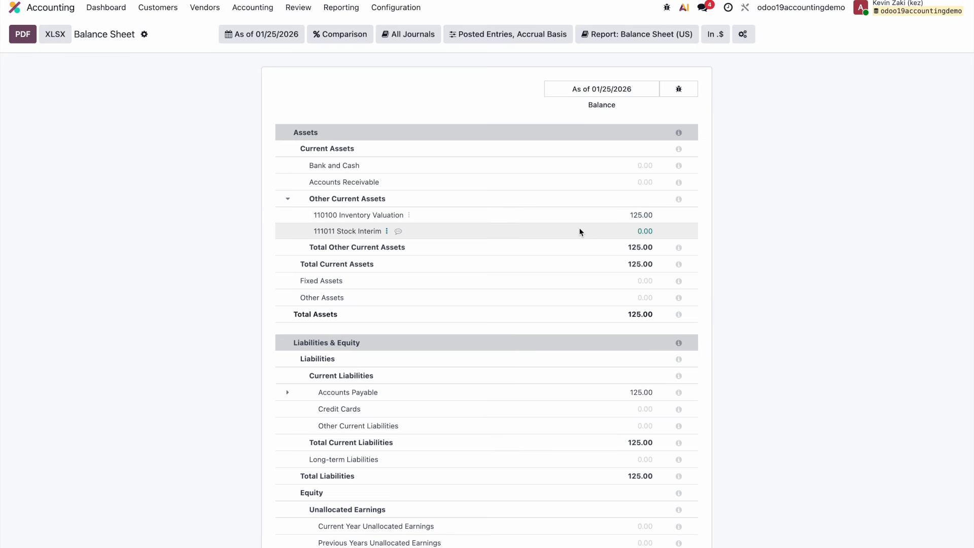
left_click(15, 7)
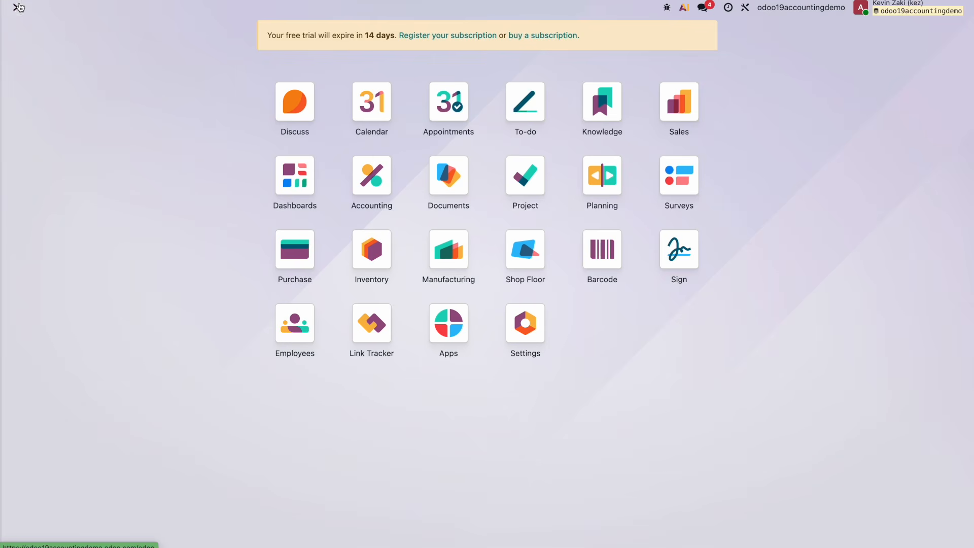
left_click(375, 250)
left_click(234, 9)
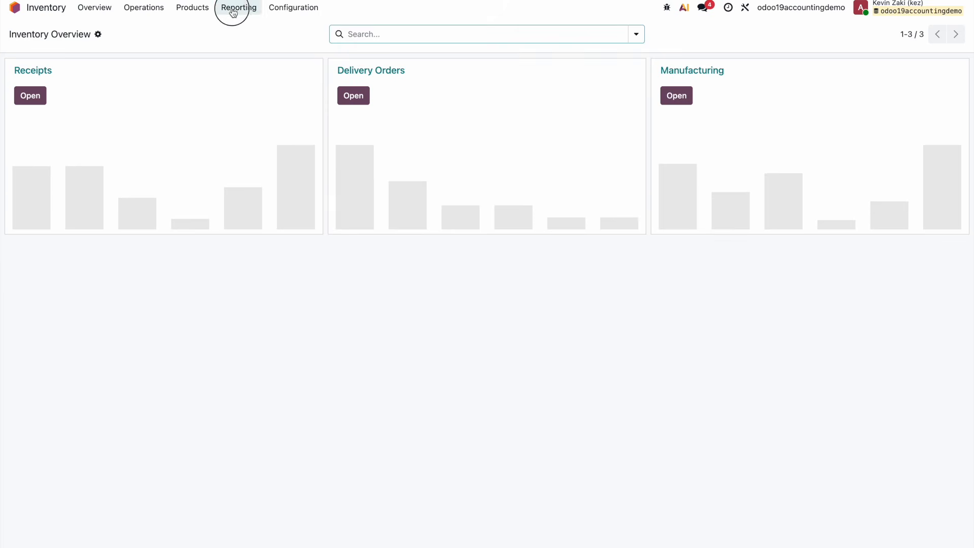
left_click(235, 29)
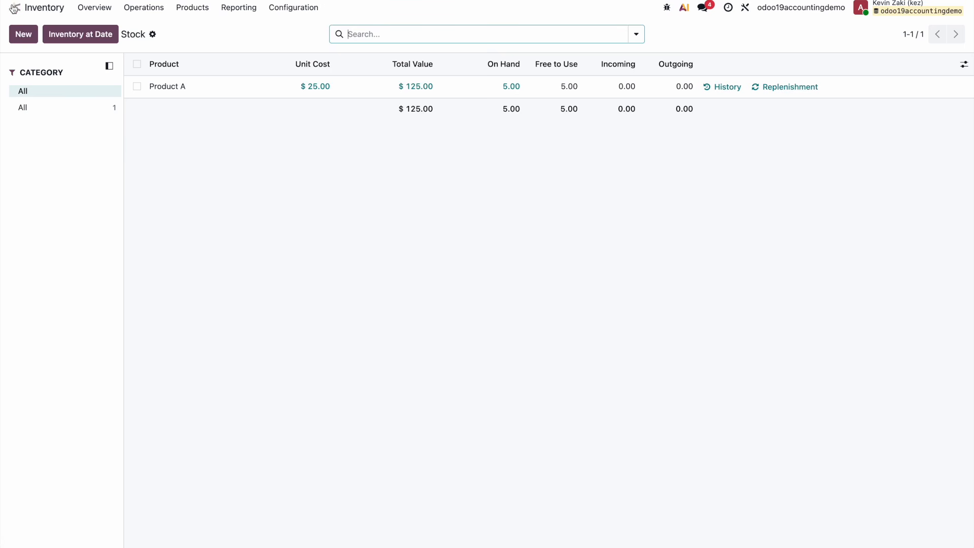
- Create a sales quotation for the new customer Customer 1 with one unit of Product A
key("alt+h")
left_click(662, 118)
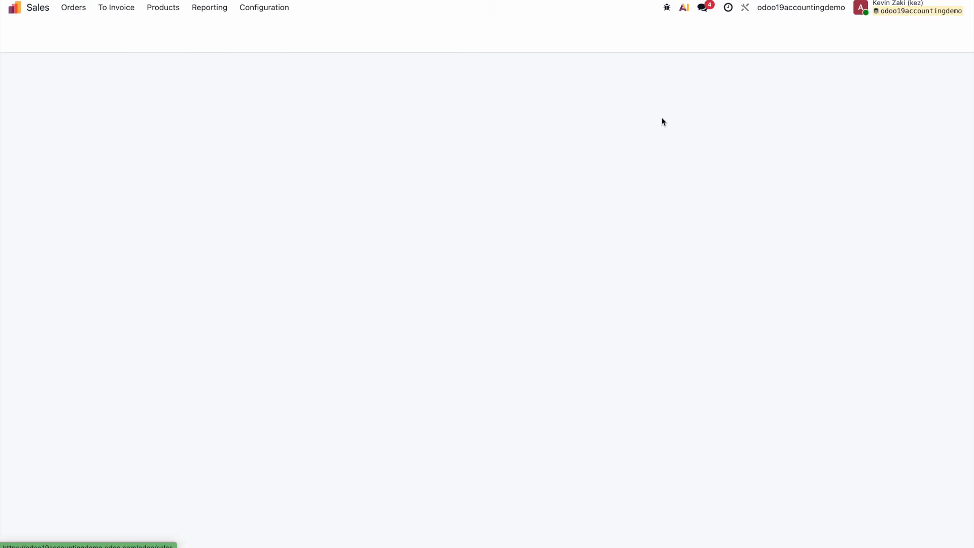
left_click(25, 36)
left_click(105, 128)
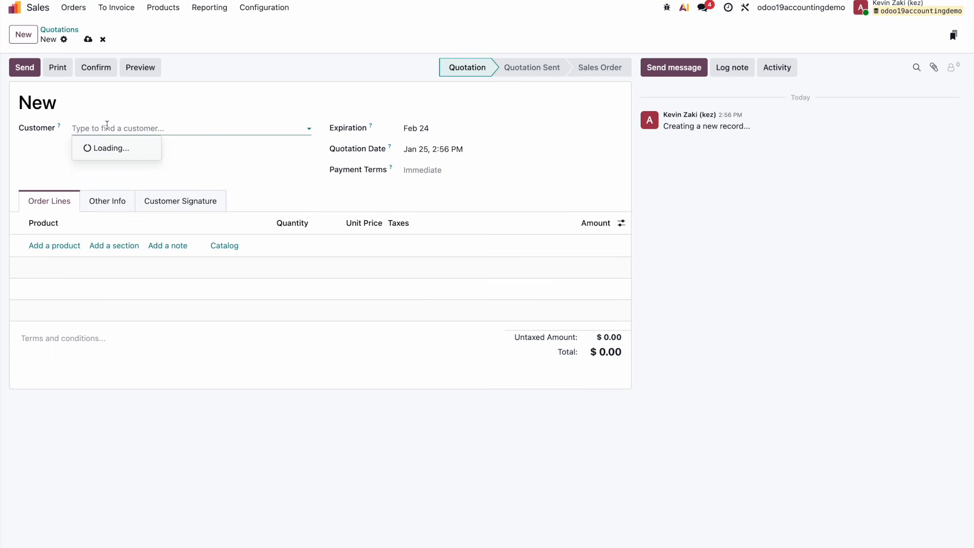
type("Customer 1")
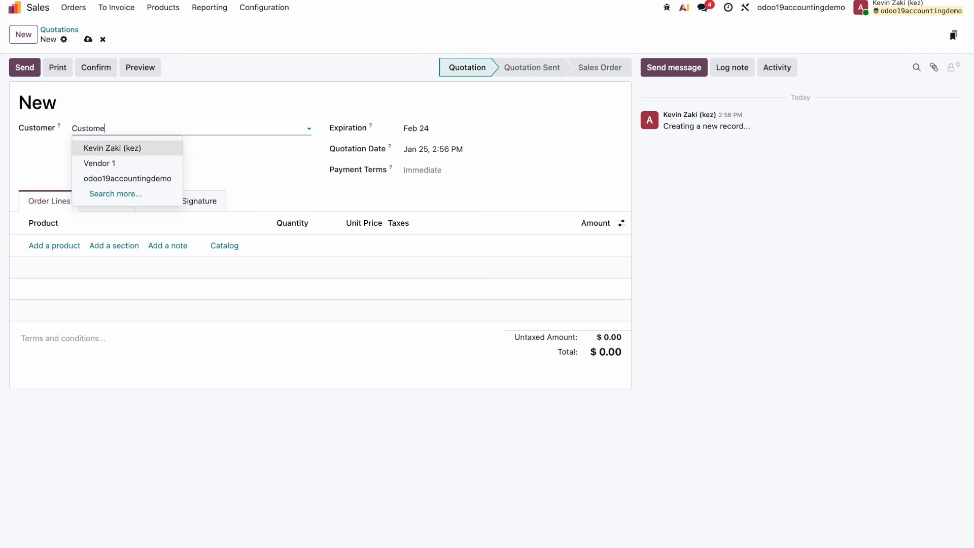
left_click(108, 145)
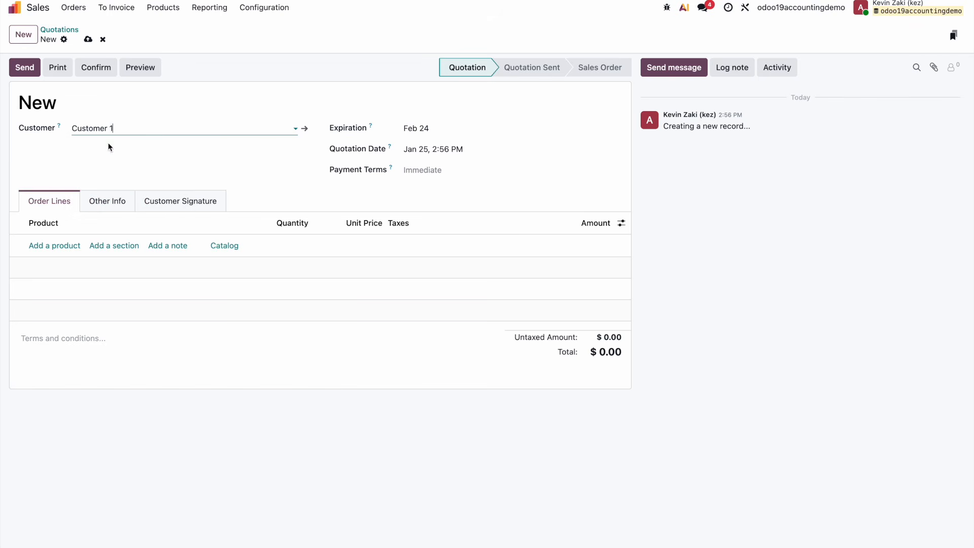
left_click(65, 246)
left_click(78, 278)
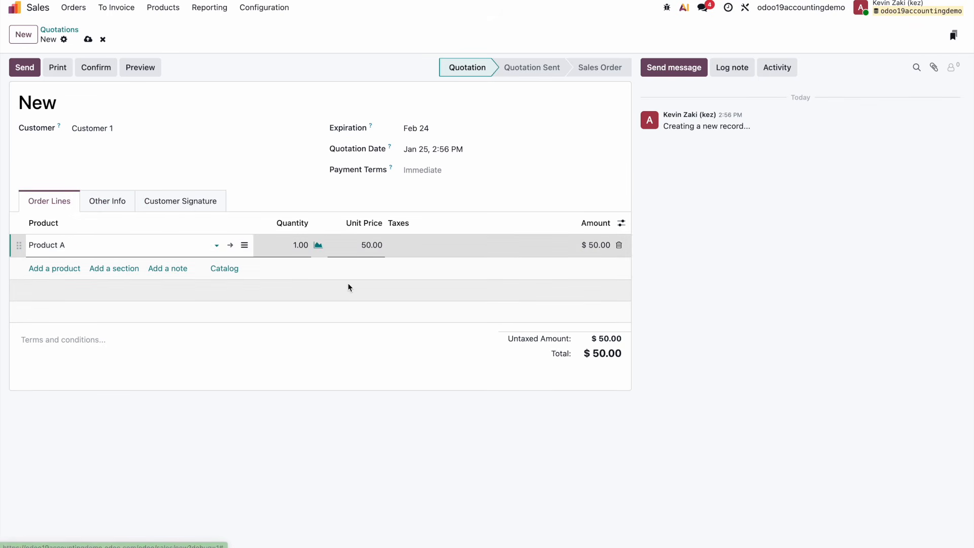
- Save and confirm the Customer 1 quotation, and validate its delivery of Product A
left_click(88, 39)
left_click(94, 68)
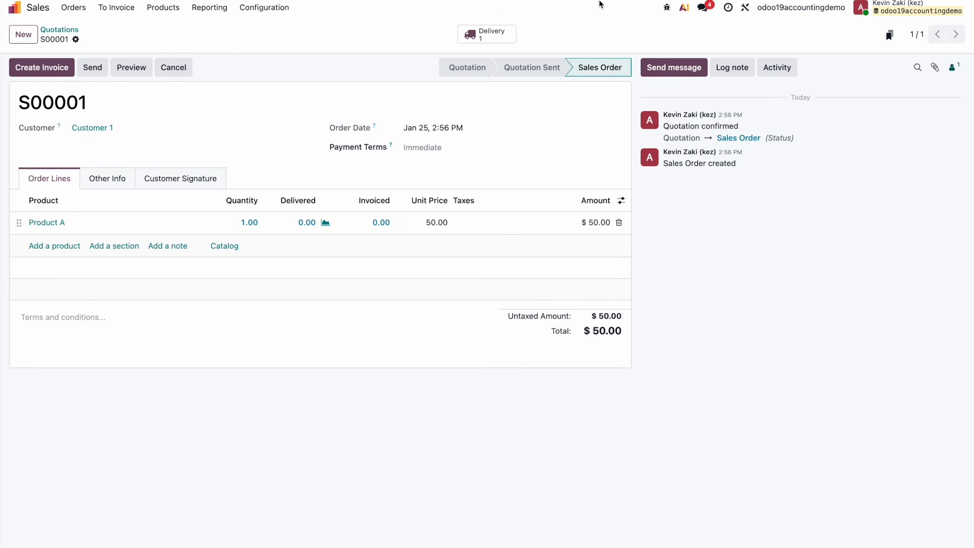
left_click(496, 31)
left_click(31, 67)
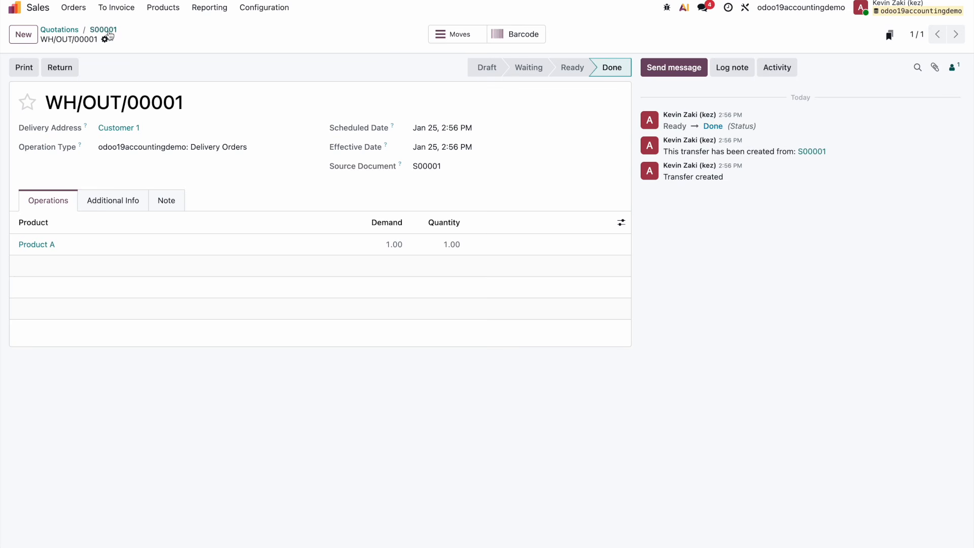
- Open Inventory's Stock report and check Product A's on-hand quantity and total value after the delivery
left_click(15, 8)
left_click(373, 247)
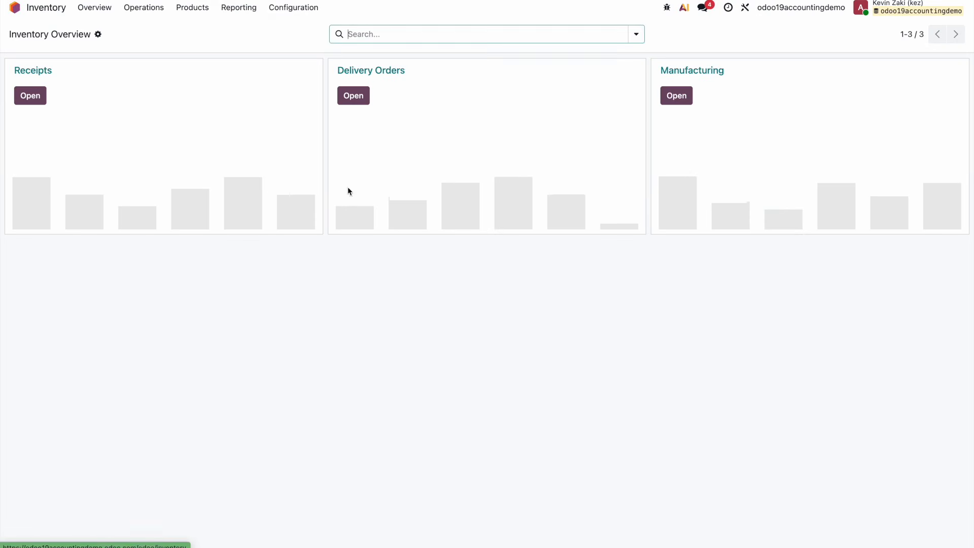
left_click(246, 8)
left_click(246, 30)
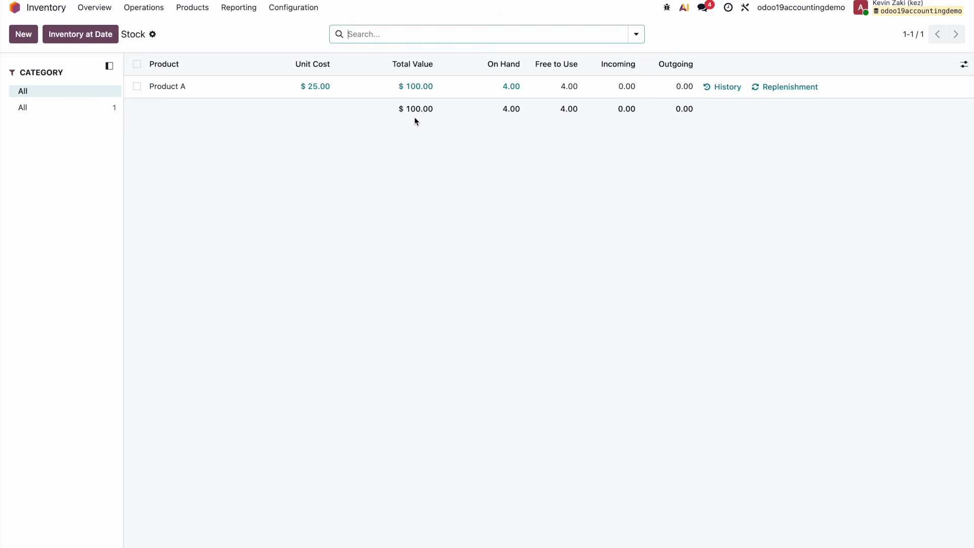
double_click(399, 108)
left_click(451, 176)
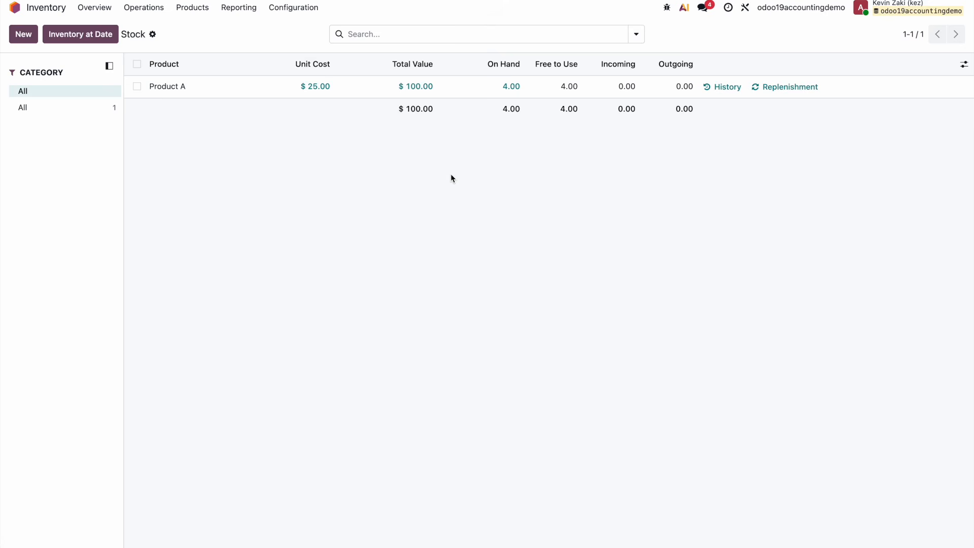
- Check the inventory accounts in Accounting's Balance Sheet and the stock variation from the delivery in the Inventory Valuation report
left_click(15, 7)
left_click(382, 162)
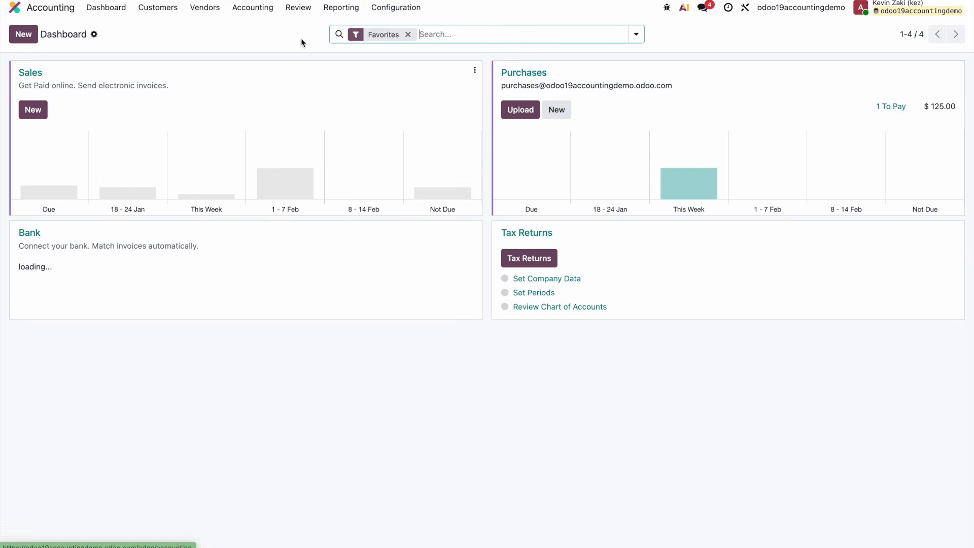
left_click(341, 7)
left_click(349, 50)
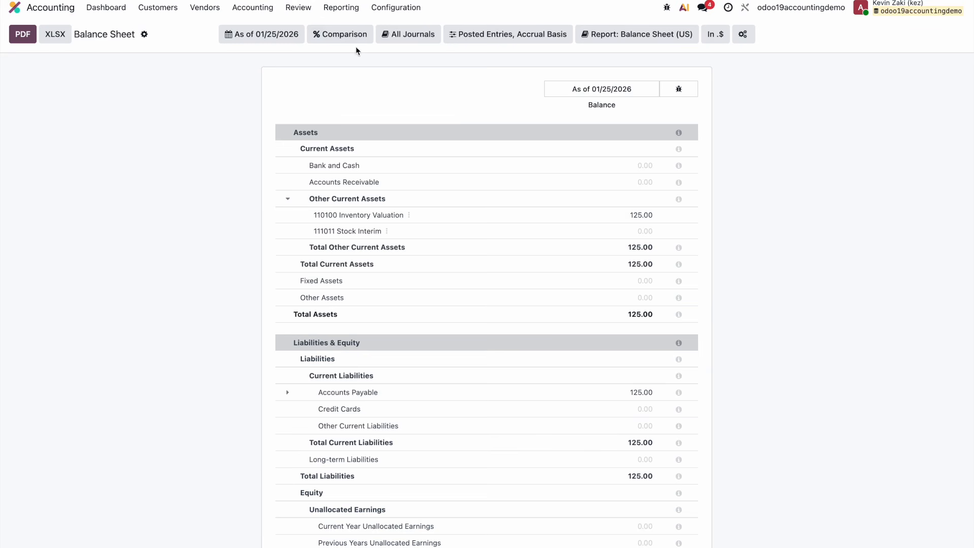
left_click(299, 7)
left_click(328, 145)
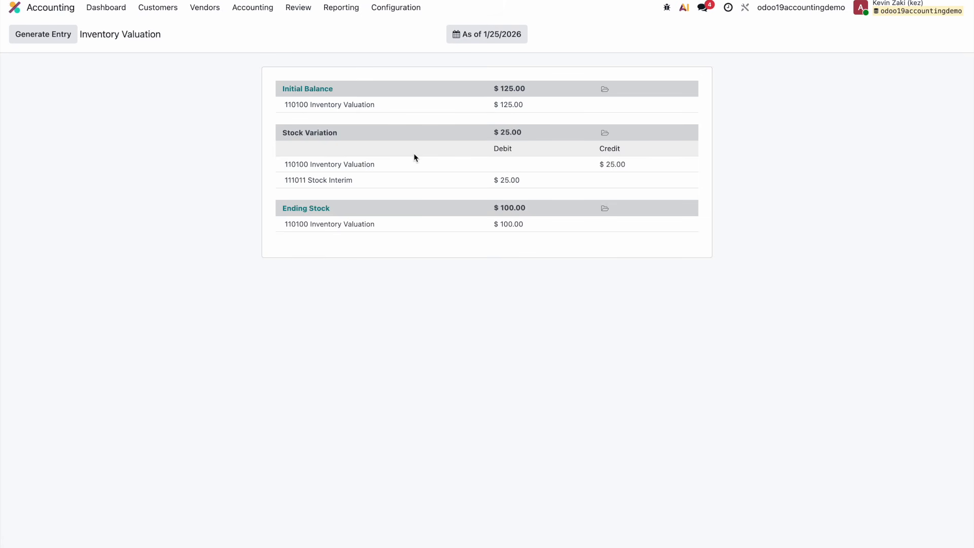
- Create and confirm a regular invoice from the Customer 1 sales order in Sales, and view the invoice's journal items
left_click(15, 7)
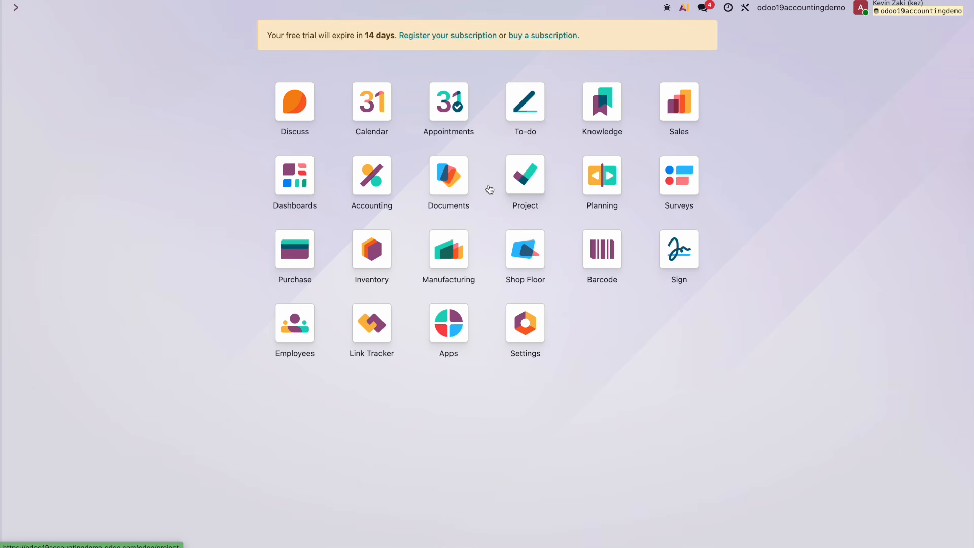
left_click(662, 114)
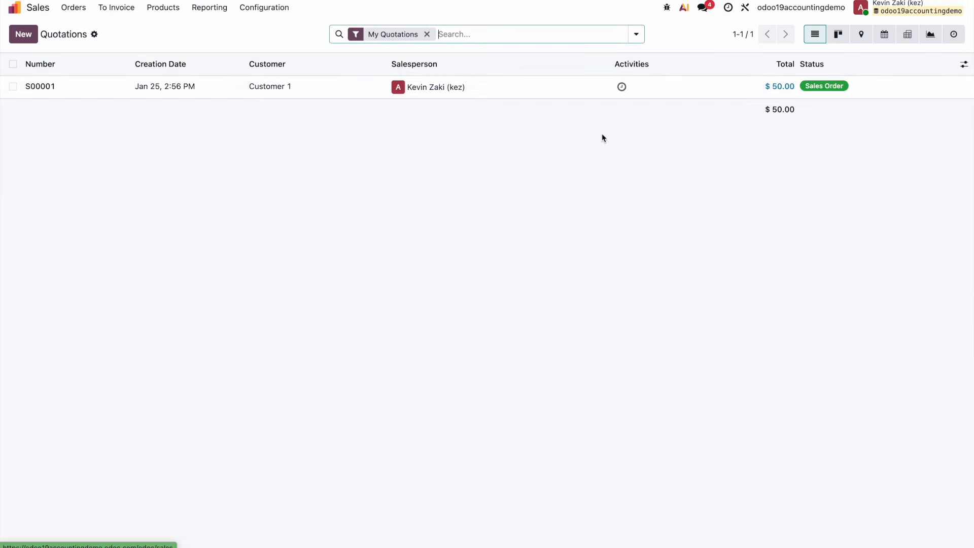
left_click(265, 87)
left_click(56, 66)
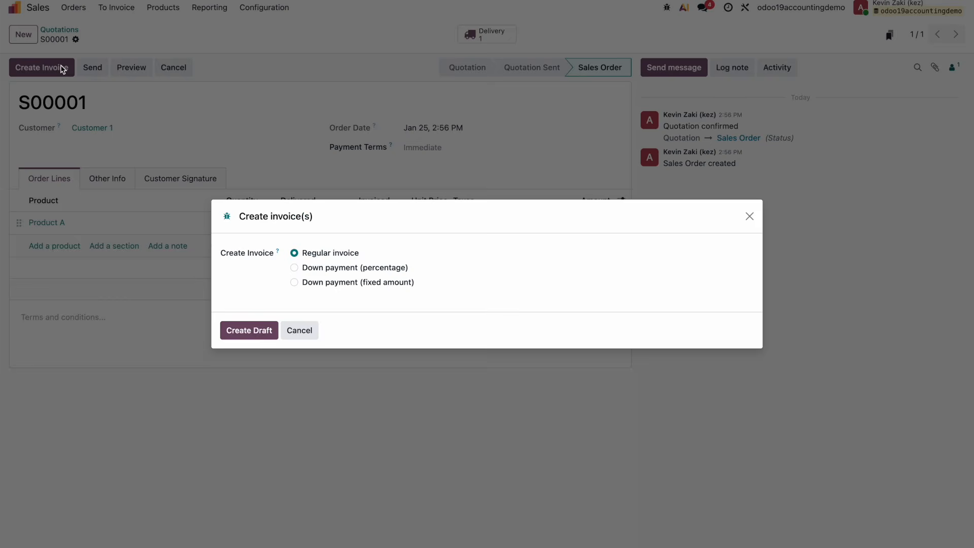
left_click(249, 330)
left_click(37, 70)
left_click(130, 214)
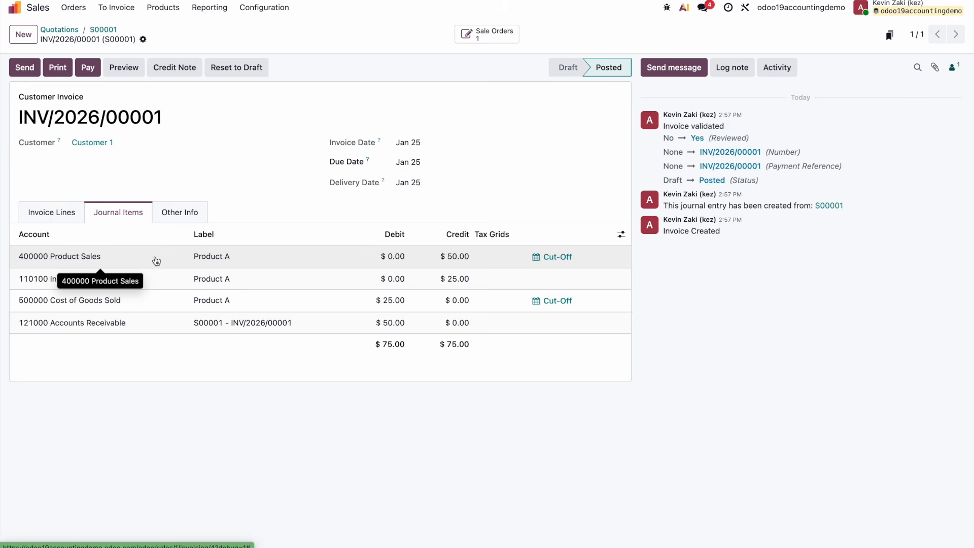
- Open Accounting's Inventory Valuation report and compare the initial balance with the ending stock after invoicing
left_click(14, 7)
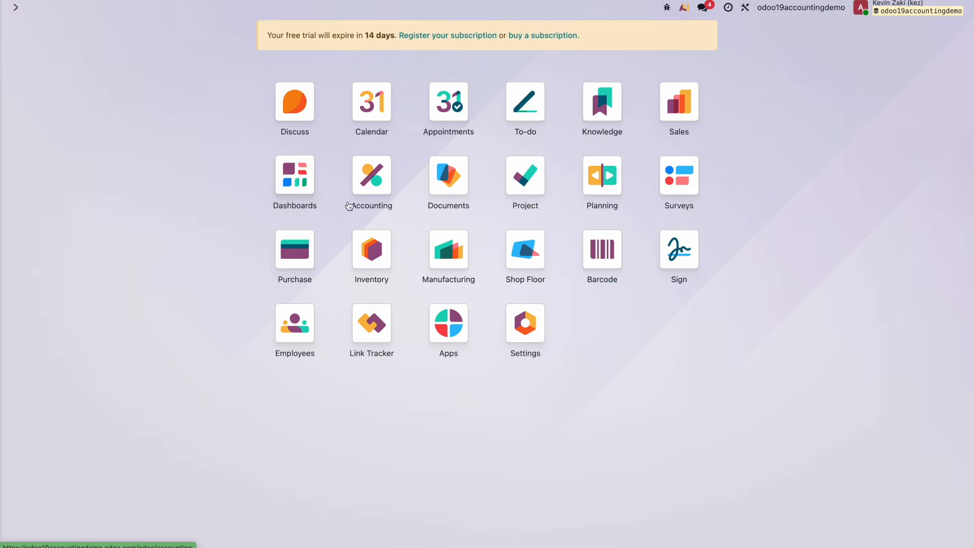
left_click(349, 205)
left_click(298, 7)
left_click(325, 135)
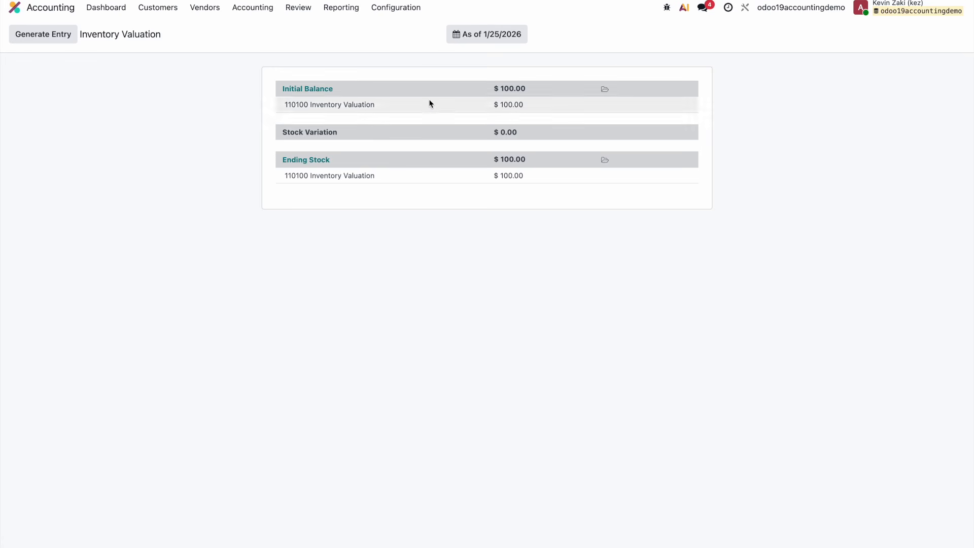
left_click(541, 80)
left_click_drag(541, 80, 541, 92)
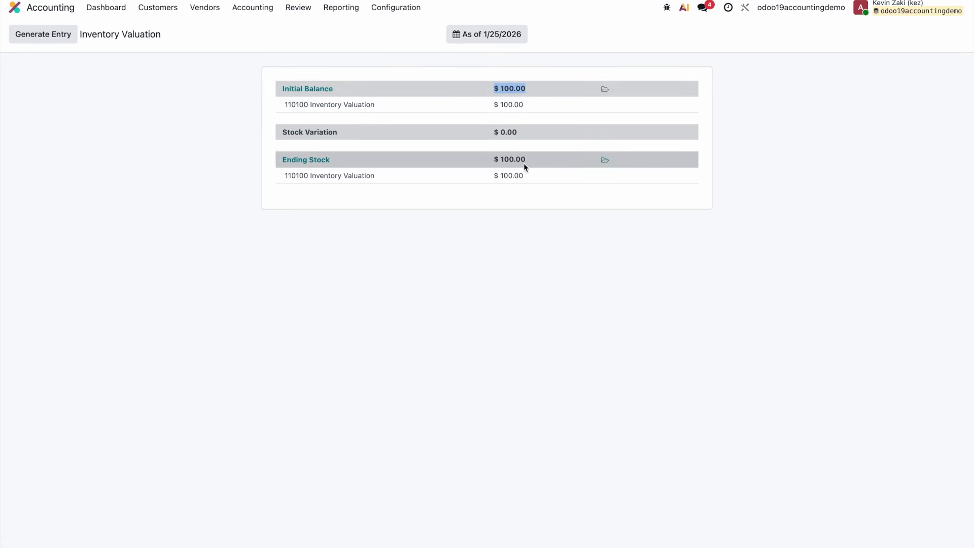
left_click_drag(530, 164, 483, 164)
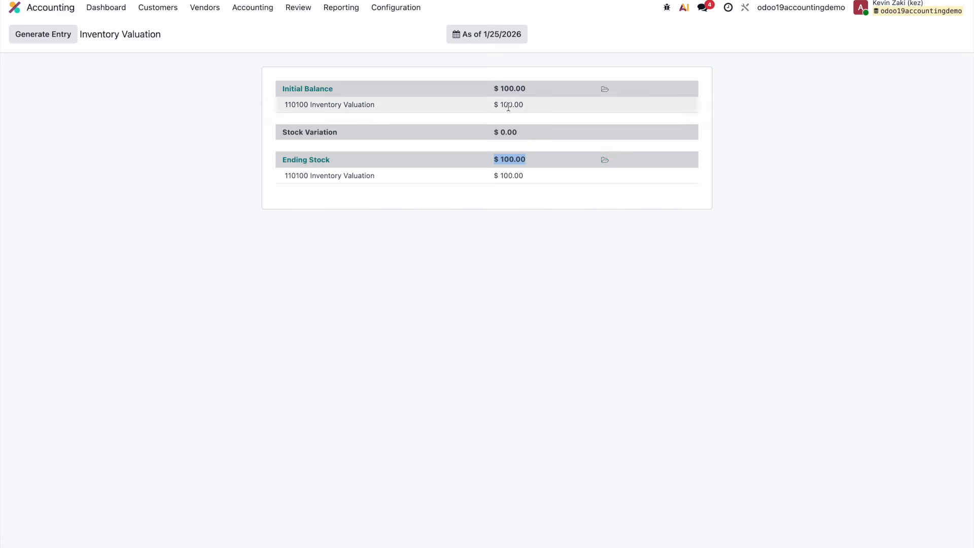
- Examine the journal entries behind the initial balance and the product stock behind the ending stock in the valuation report
left_click(308, 90)
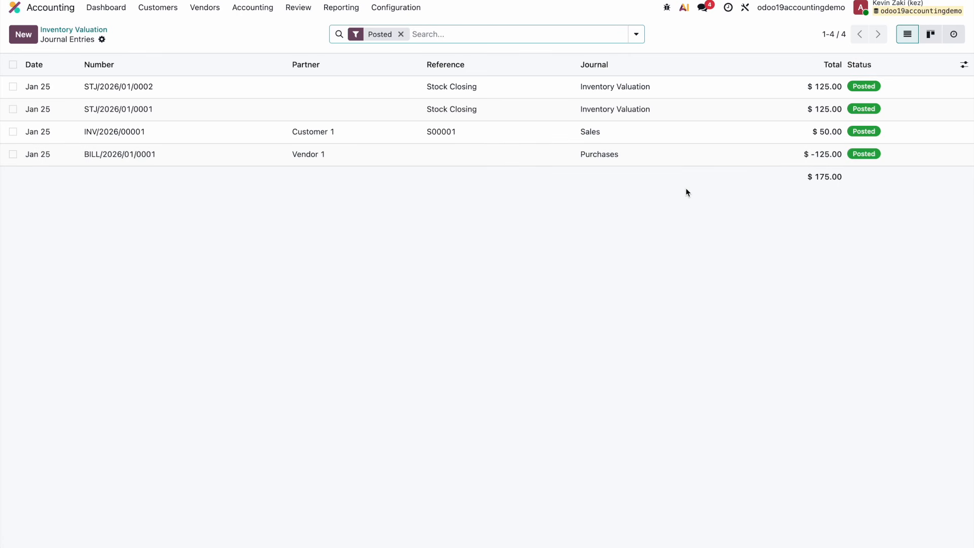
left_click(99, 30)
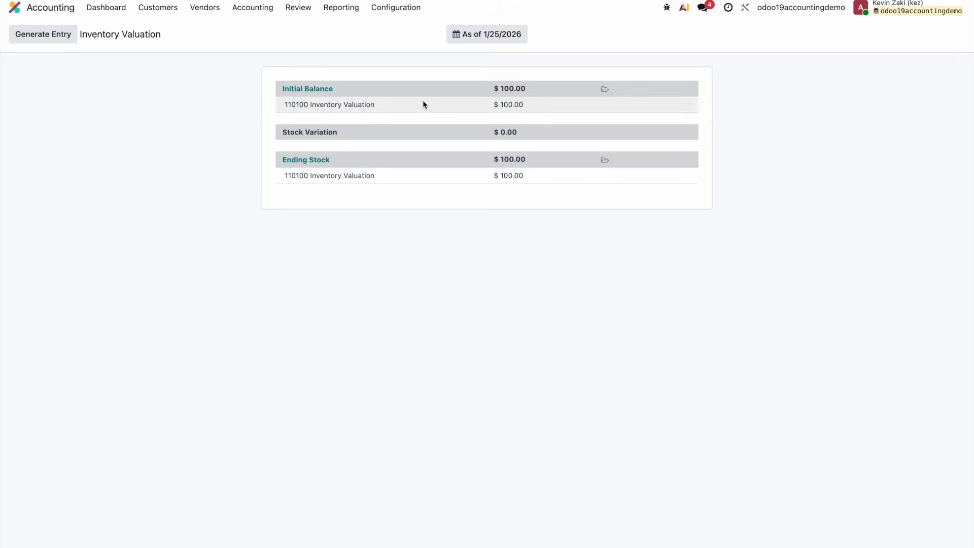
left_click(318, 162)
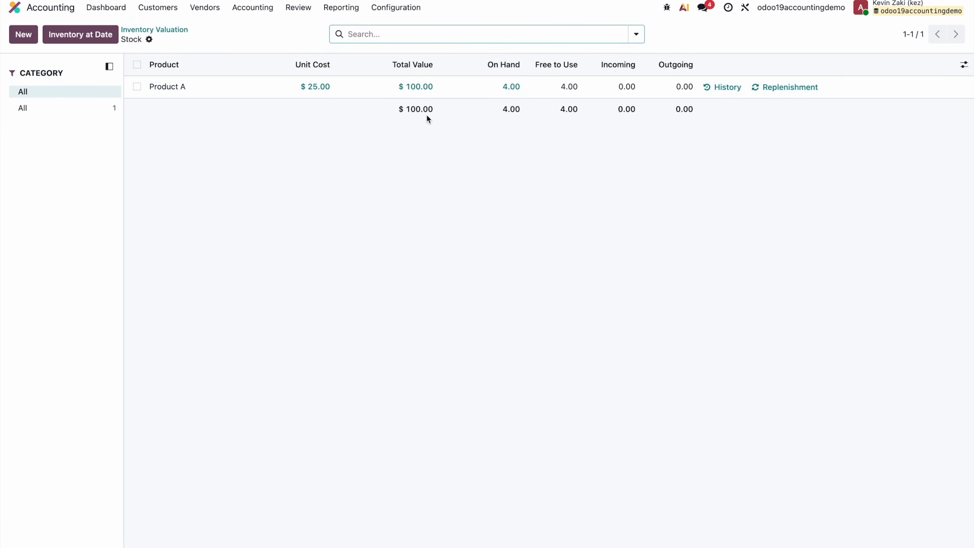
left_click(146, 29)
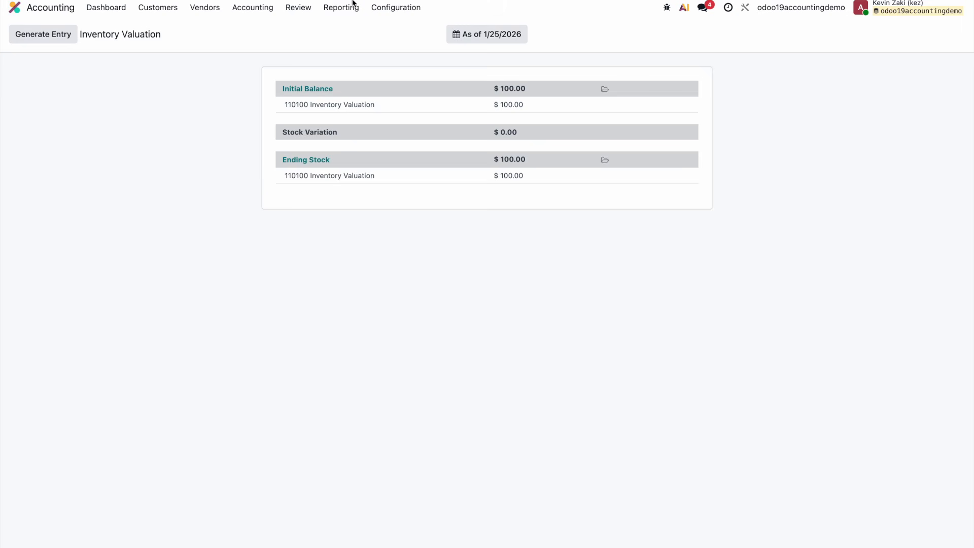
- Check the Inventory Valuation and Stock Interim balances in the Balance Sheet
left_click(339, 7)
left_click(360, 44)
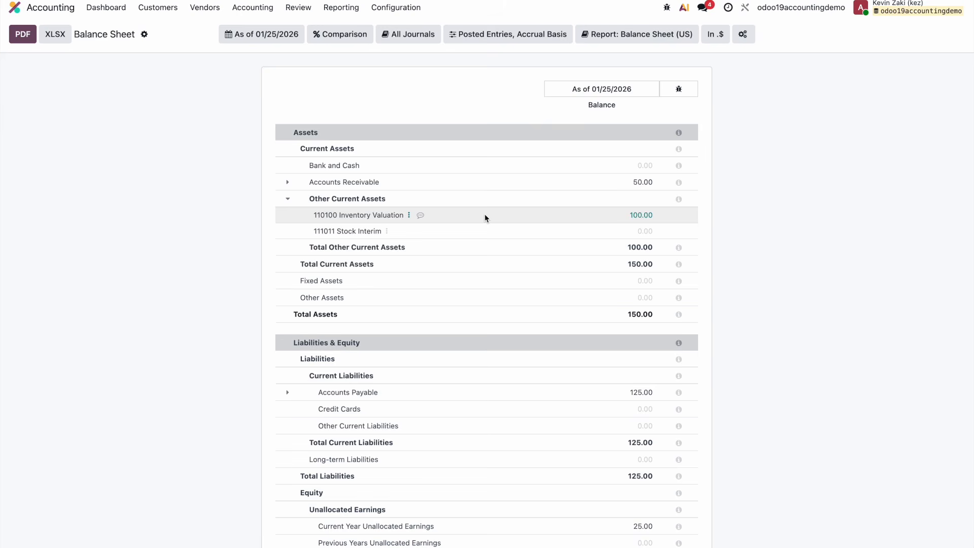
left_click(340, 7)
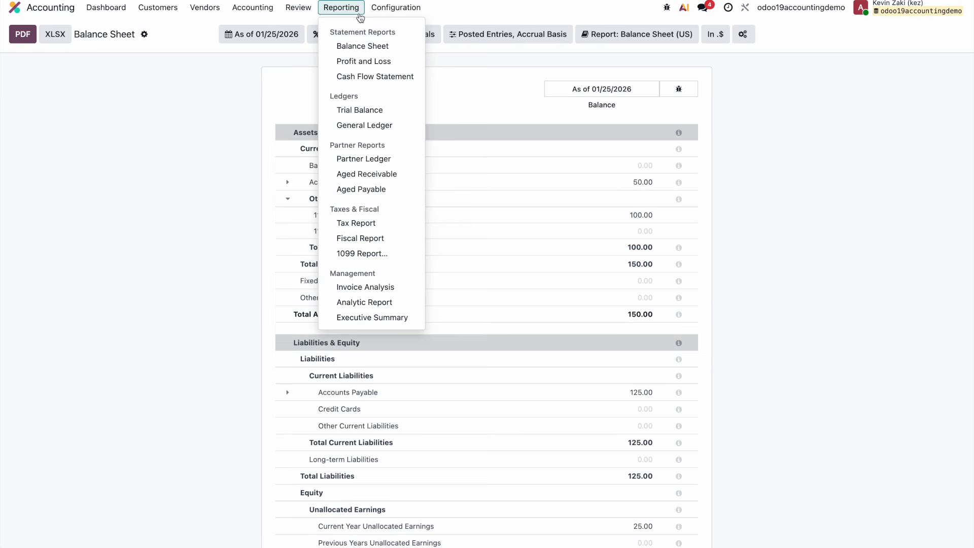
- Start a new account in the Chart of Accounts with code 111012, based on the Stock Interim account's code
mouse_move(399, 12)
left_click(410, 63)
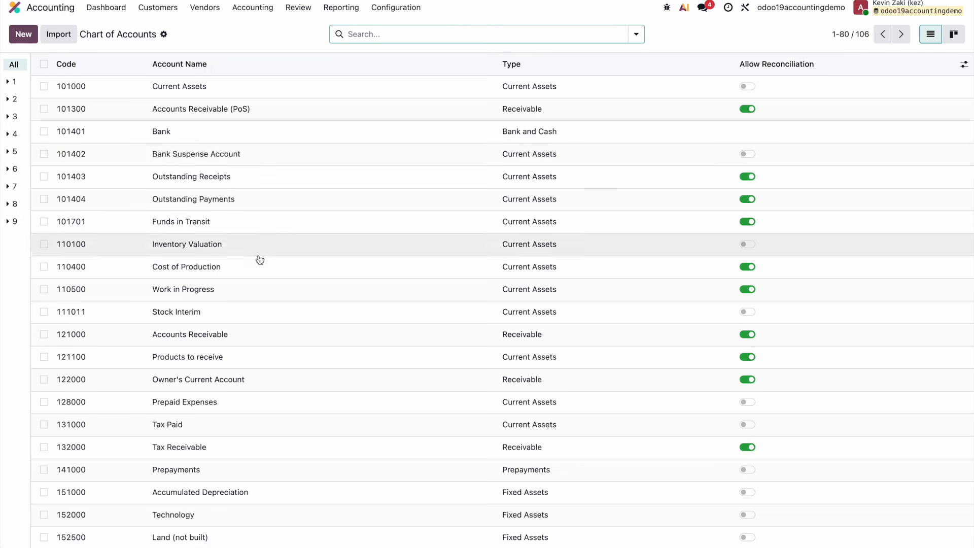
left_click(92, 315)
left_click_drag(92, 316, 53, 311)
key("ctrl+c")
left_click(23, 34)
left_click(94, 149)
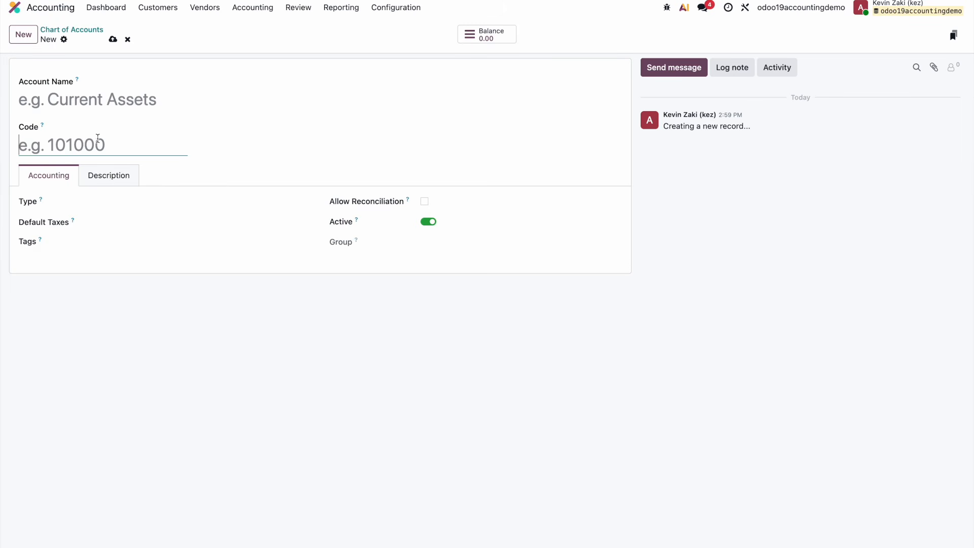
key("ctrl+v")
type("2")
key("BackSpace")
key("BackSpace")
type("2")
left_click(96, 101)
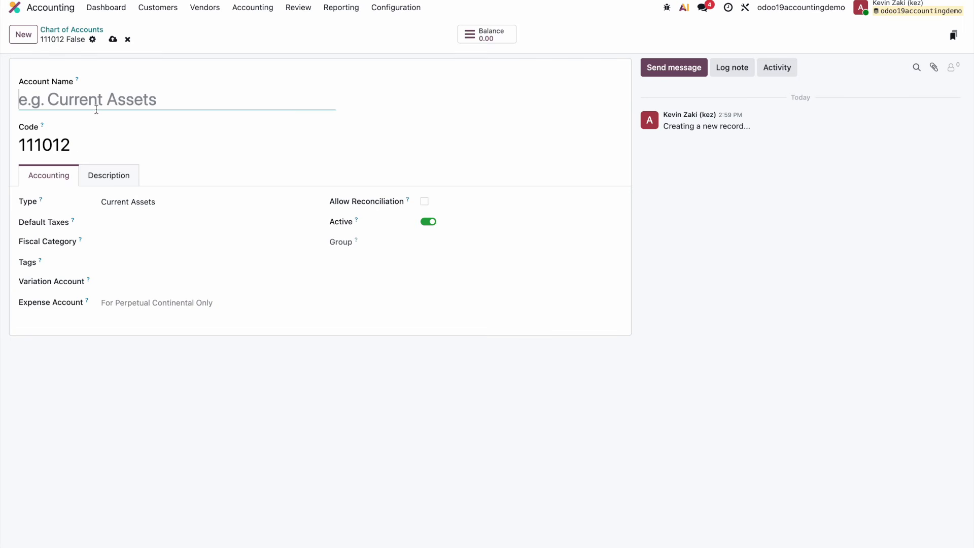
- Name the 111012 account Stock Interim 2, save it and return to the Chart of Accounts
type("Stock Interim 1")
key("BackSpace")
type("2")
left_click(112, 39)
left_click(146, 39)
triple_click(101, 99)
left_click(85, 20)
left_click(74, 33)
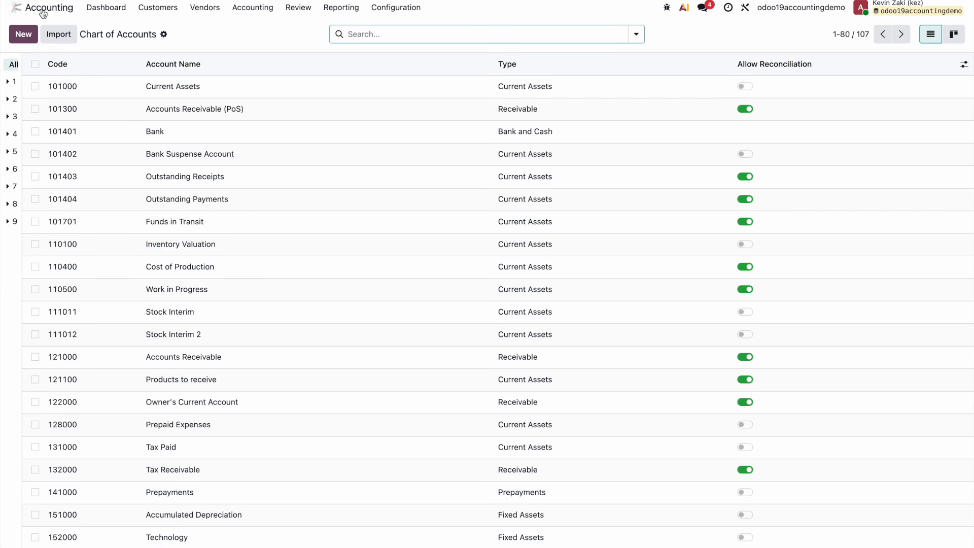
- Set the Stock Variation account of Inventory's All product category to 111012 Stock Interim 2 and save
left_click(14, 8)
left_click(371, 248)
left_click(303, 10)
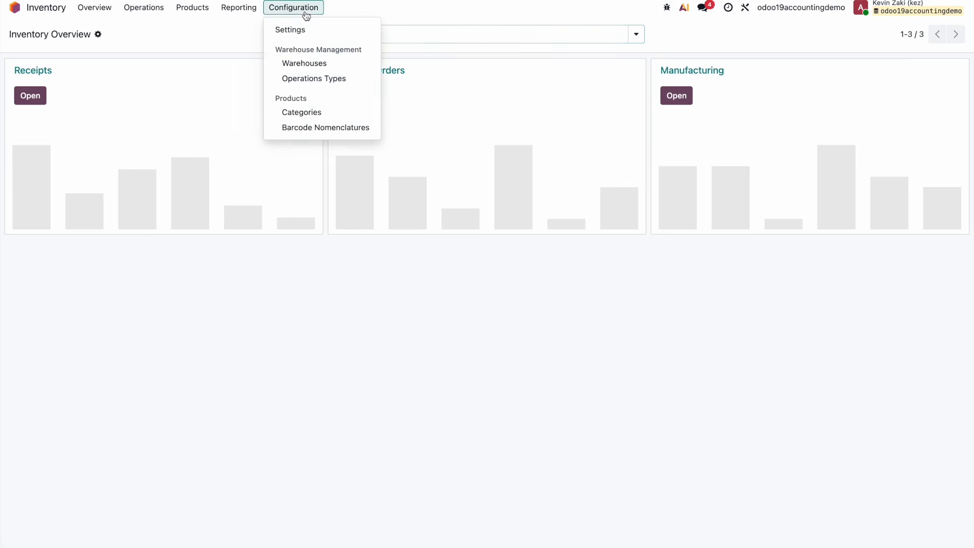
left_click(304, 111)
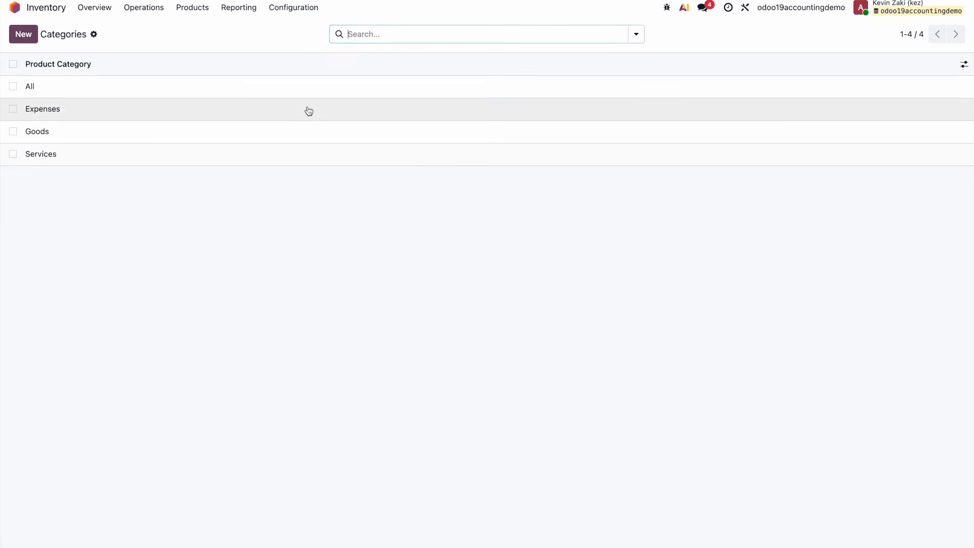
left_click(282, 91)
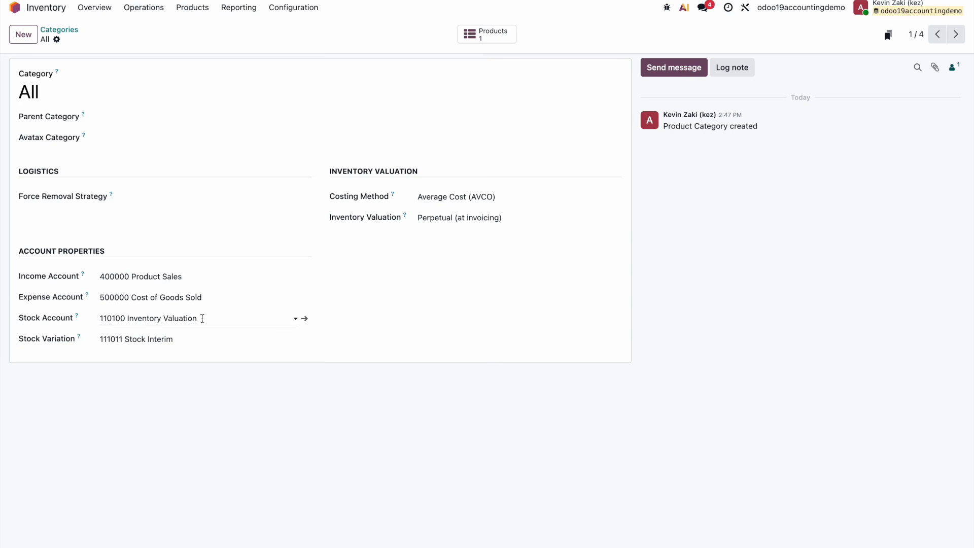
left_click(203, 337)
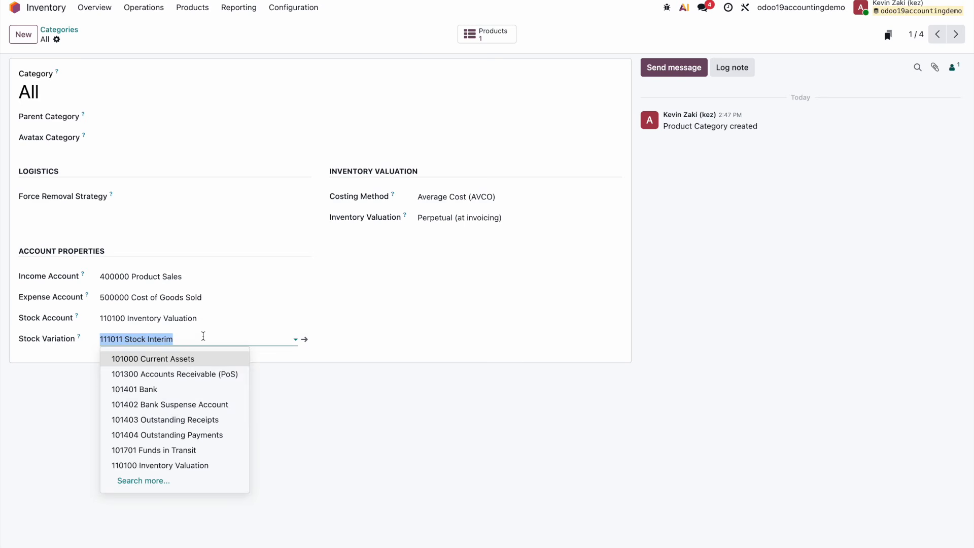
type("Stock Interim 2")
left_click(202, 356)
left_click(86, 39)
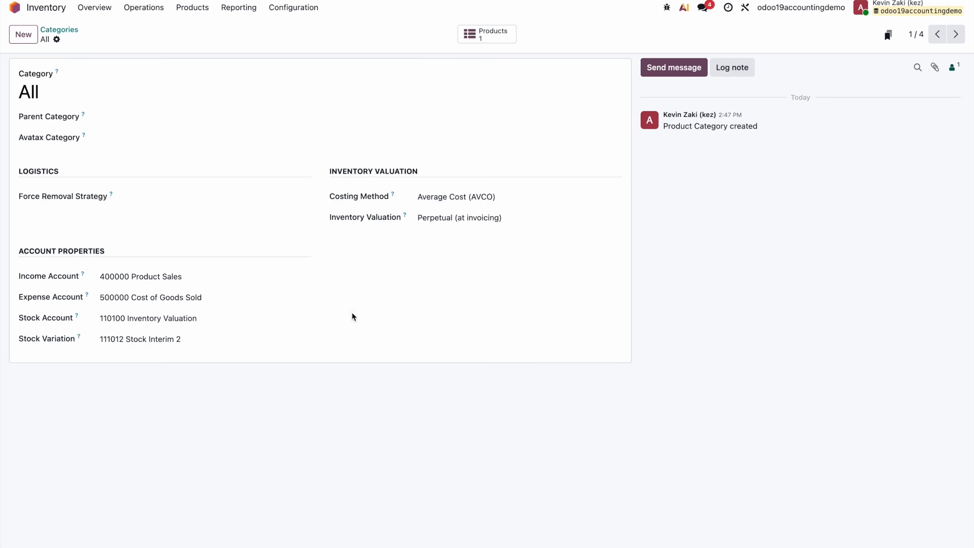
- Set the Variation Account on the category's 110100 Inventory Valuation account to 111011 Stock Interim, save it, and check the All category's Stock Variation
left_click(305, 317)
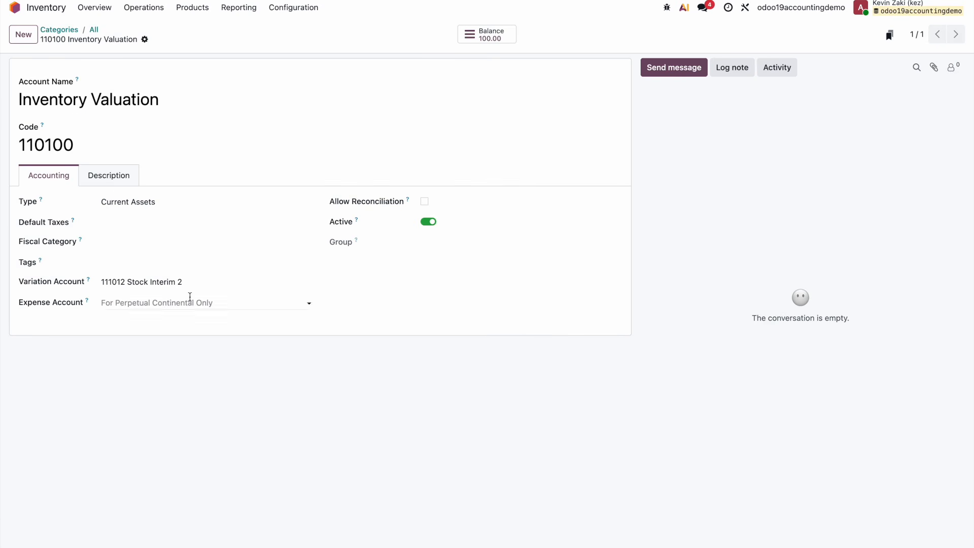
left_click(93, 32)
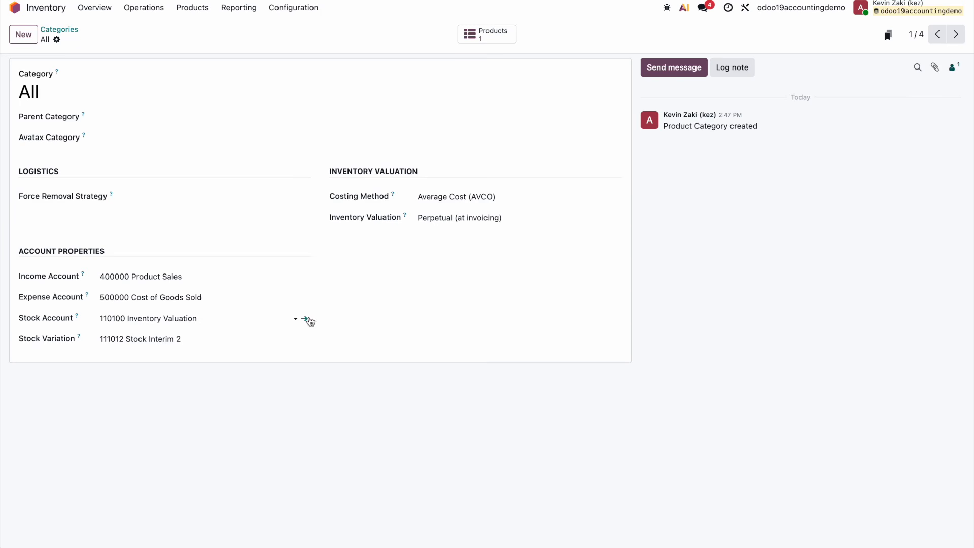
left_click(304, 319)
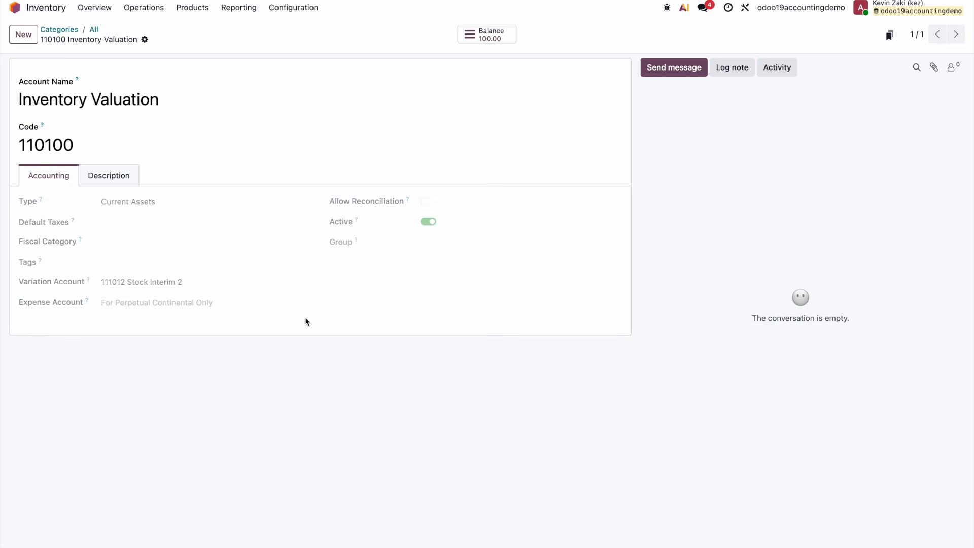
left_click(152, 280)
type("sto")
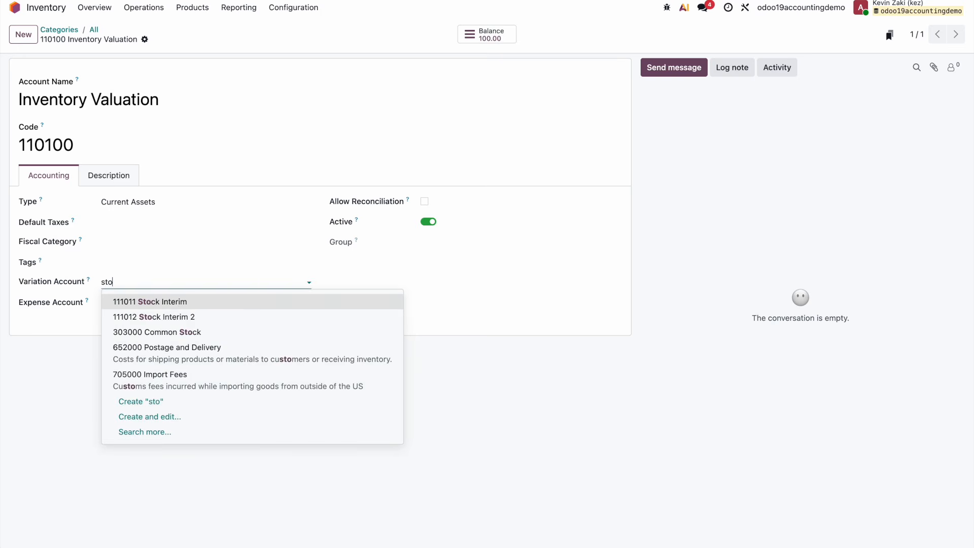
left_click(162, 302)
left_click(163, 40)
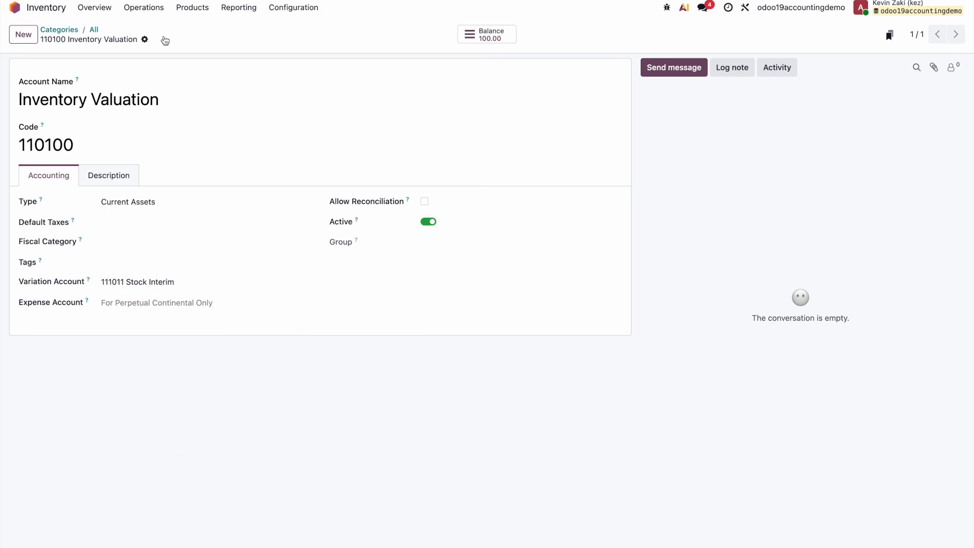
left_click(95, 30)
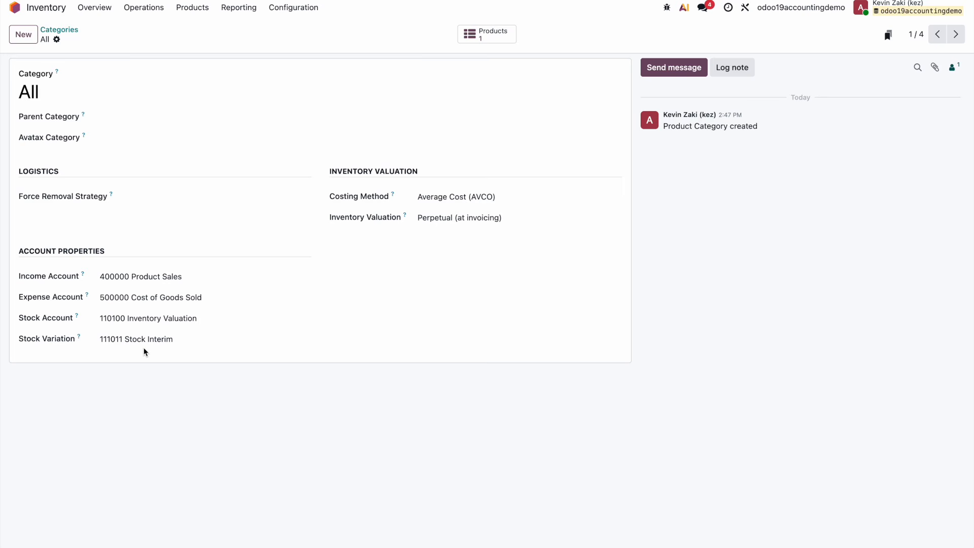
left_click(70, 29)
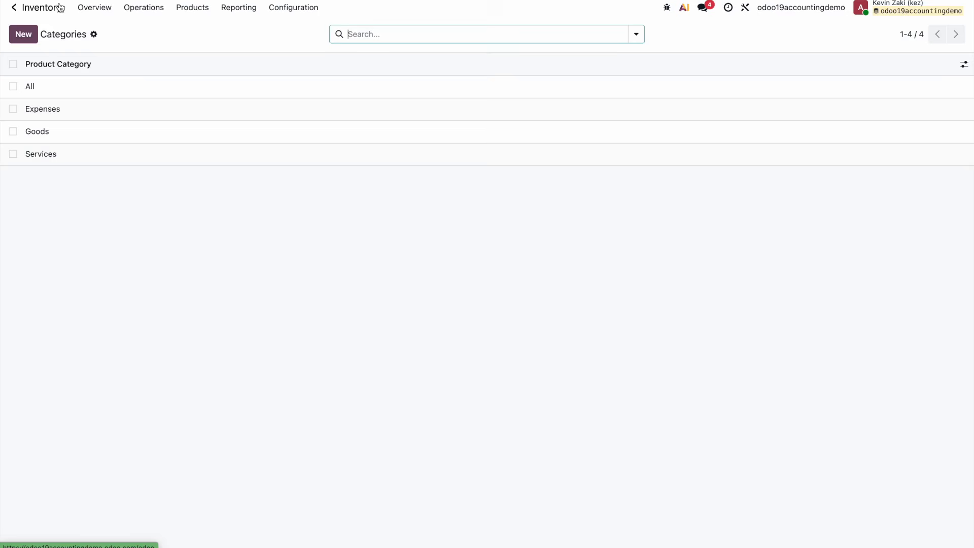
left_click(54, 7)
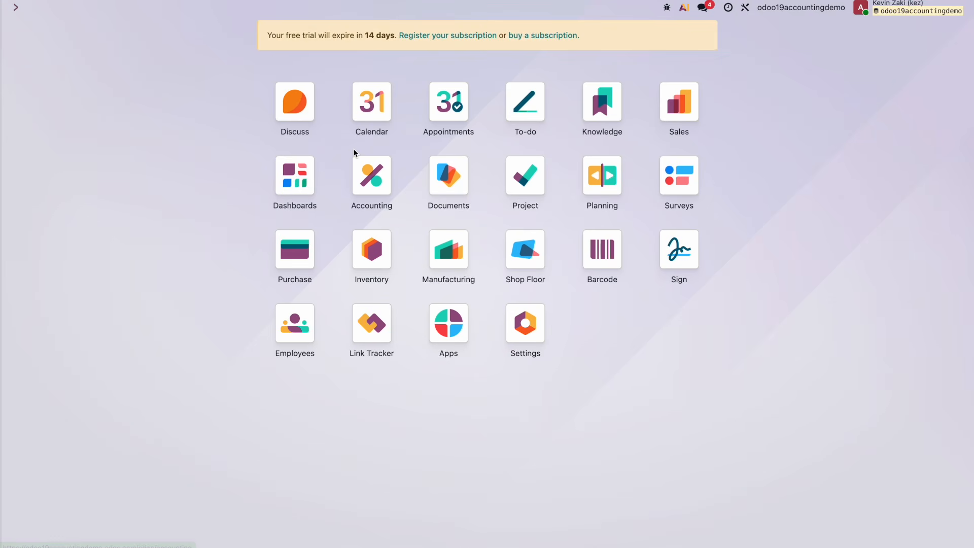